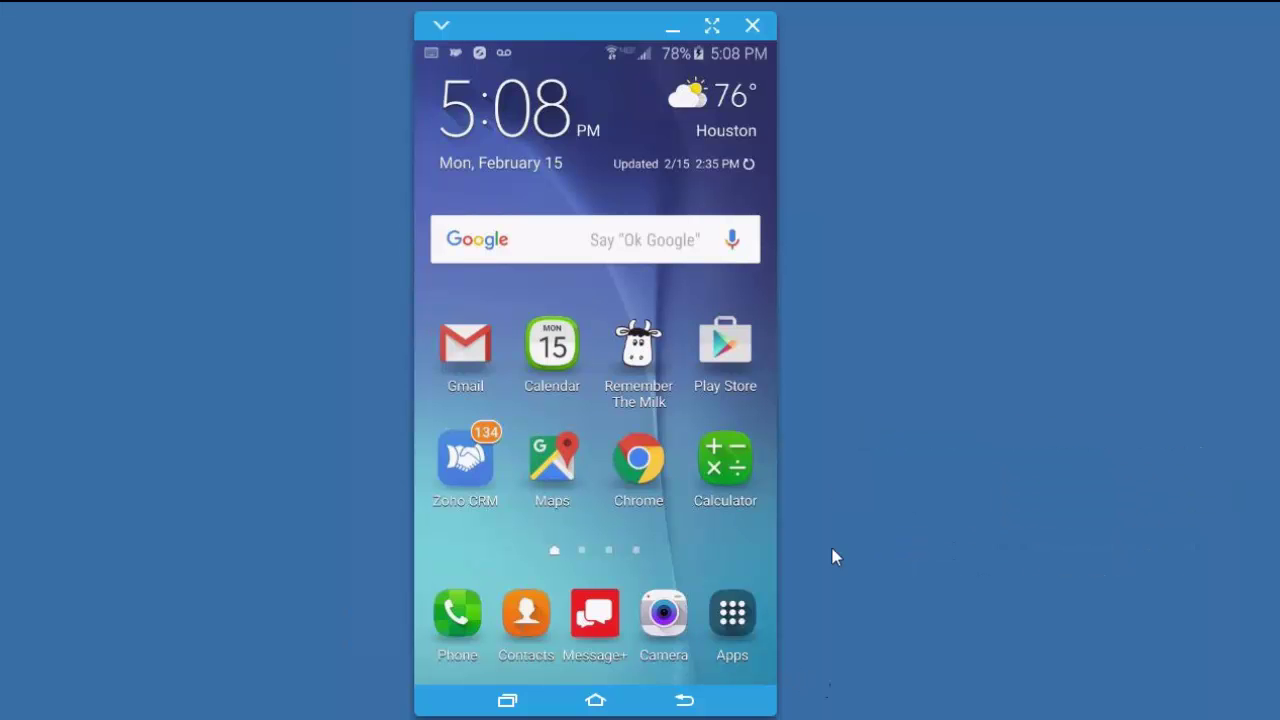
# Search the Play Store for "zoho crm", then return to the phone's home screen.
pyautogui.click(722, 357)
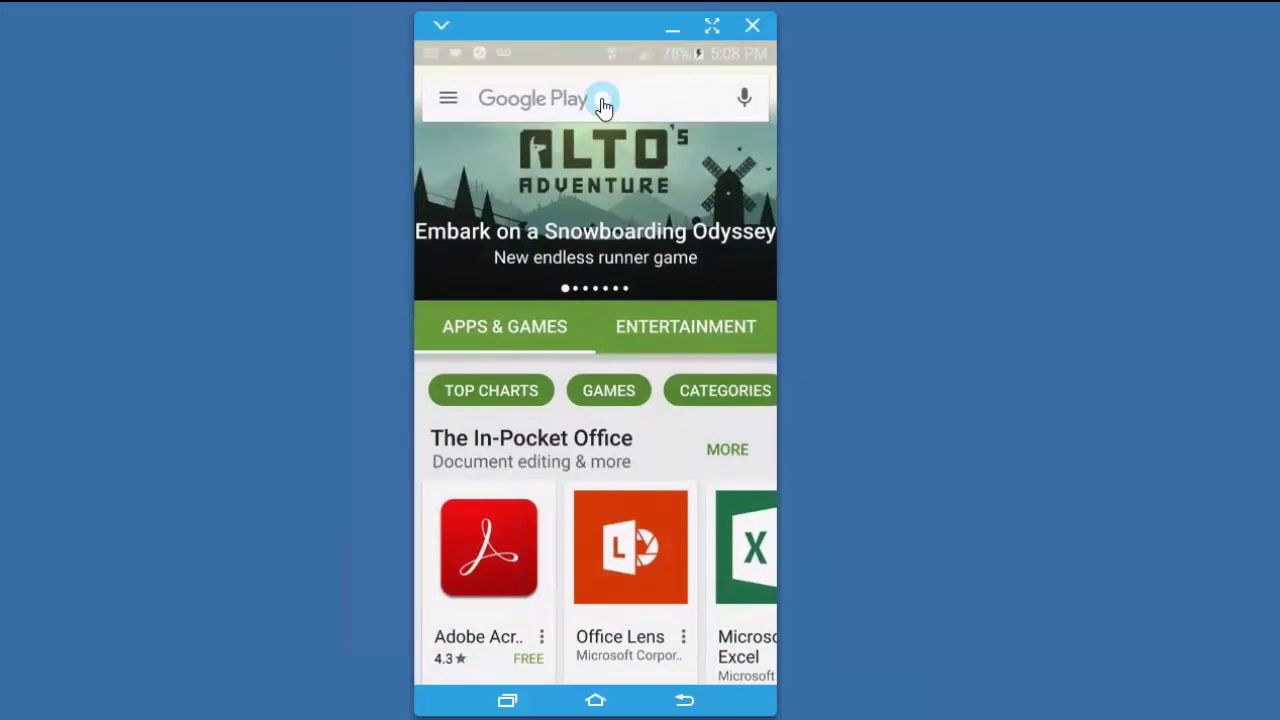
pyautogui.click(603, 100)
pyautogui.click(549, 160)
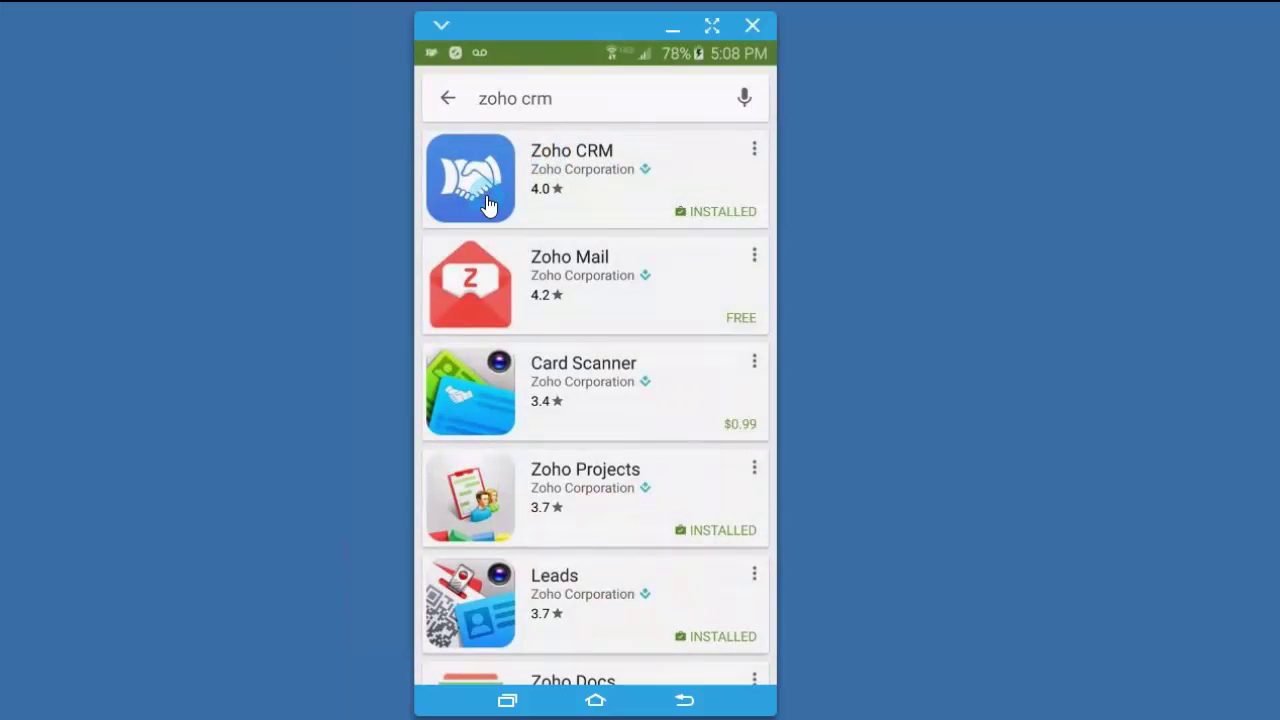
pyautogui.click(620, 170)
pyautogui.click(595, 703)
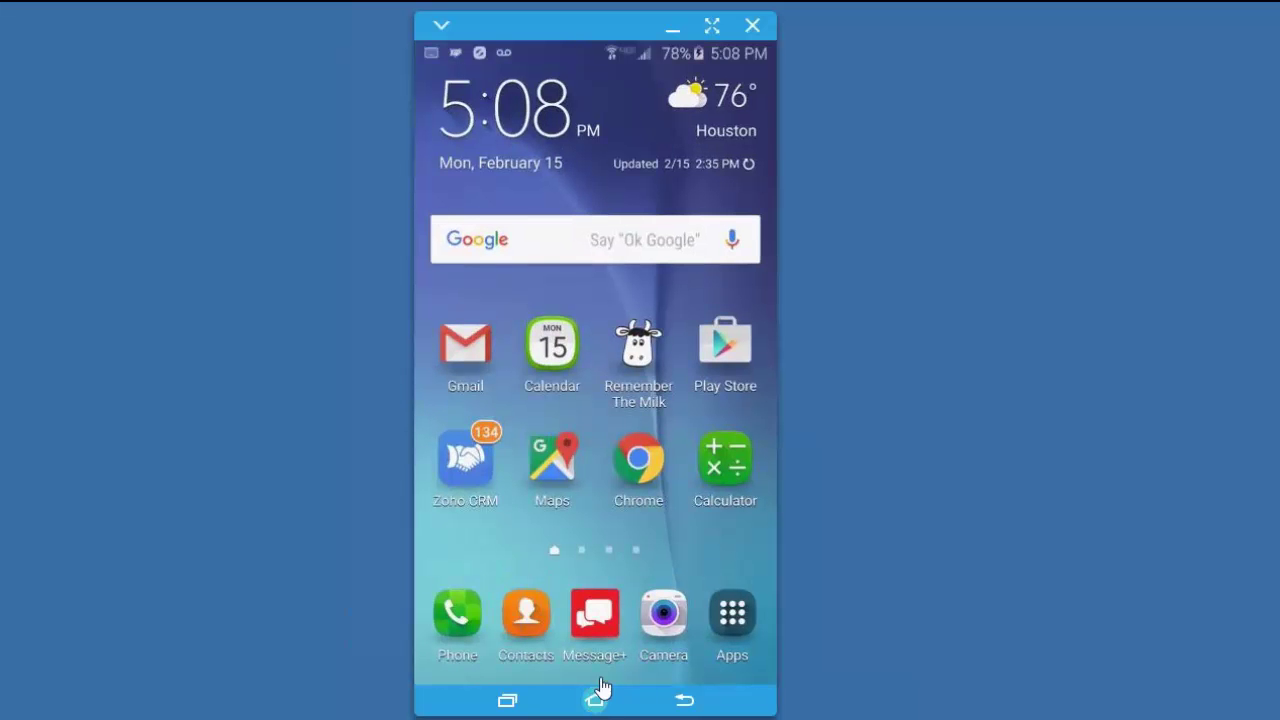
# Open the Zoho CRM app and look over the day's events, tasks and calls on its Home page.
pyautogui.click(463, 479)
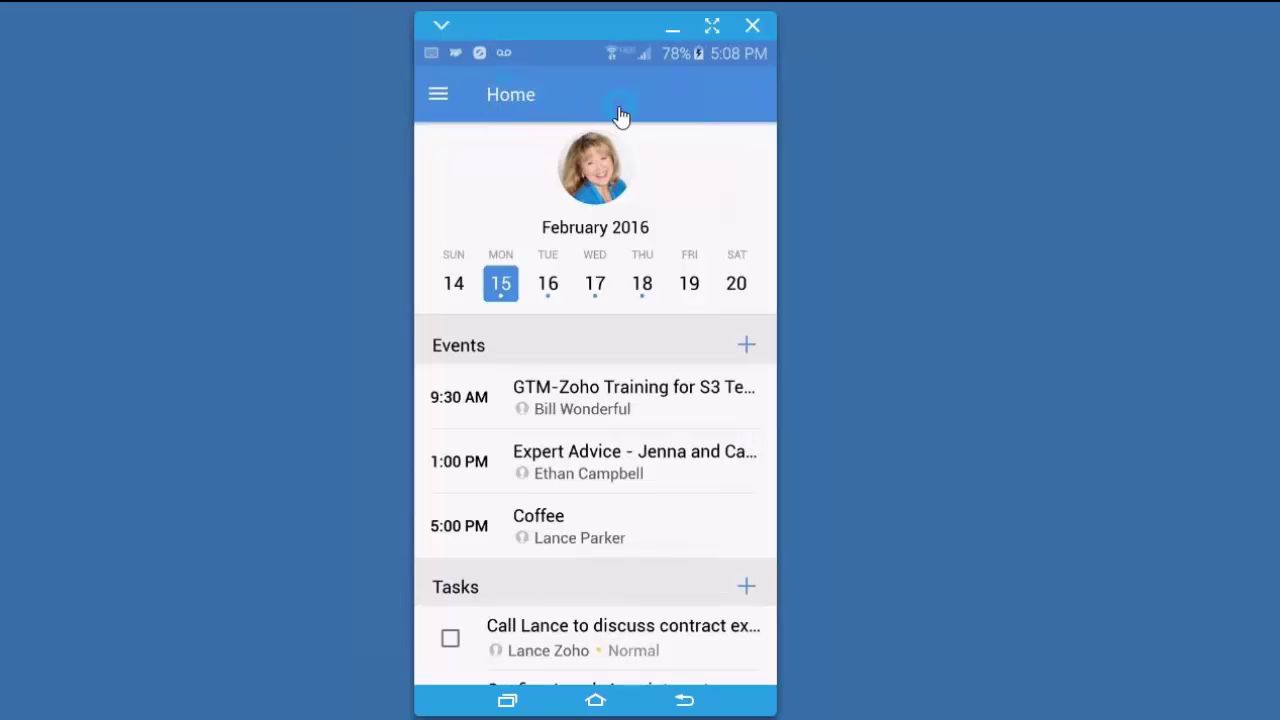
pyautogui.moveTo(691, 550); pyautogui.dragTo(689, 314)
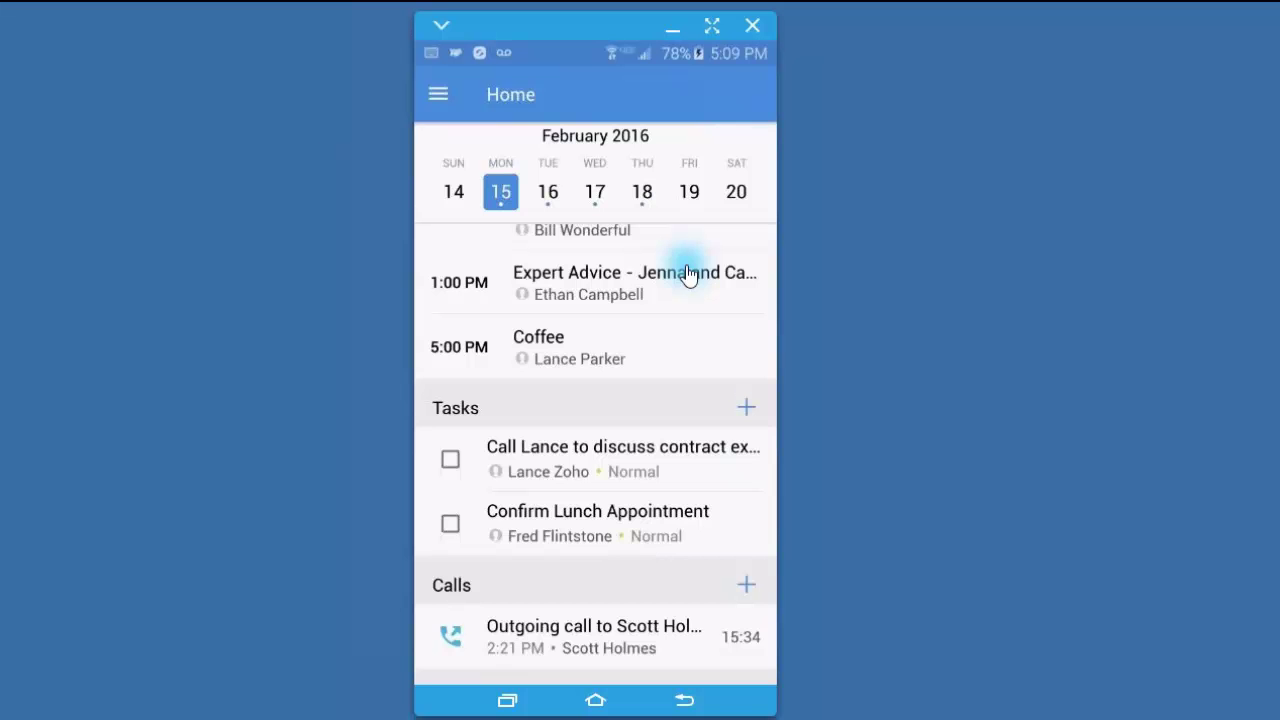
pyautogui.moveTo(688, 275); pyautogui.dragTo(689, 569)
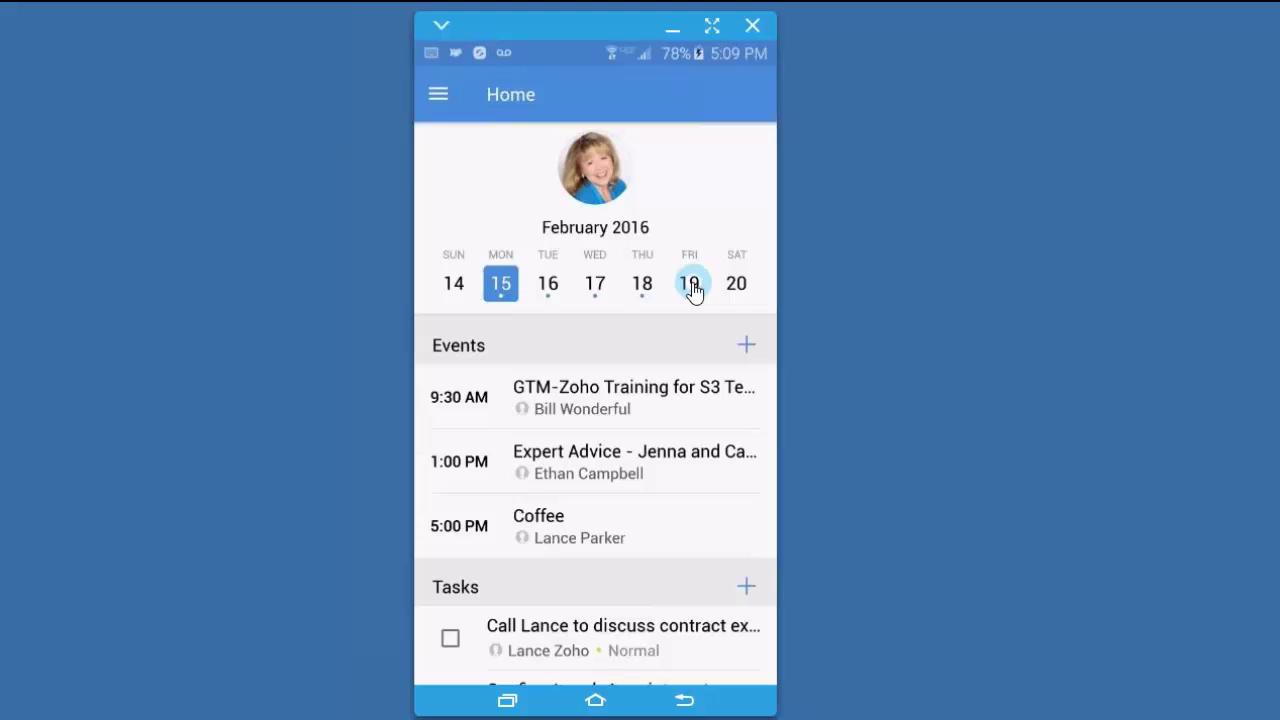
# Examine the full list of CRM modules and settings in the app's navigation menu.
pyautogui.click(438, 98)
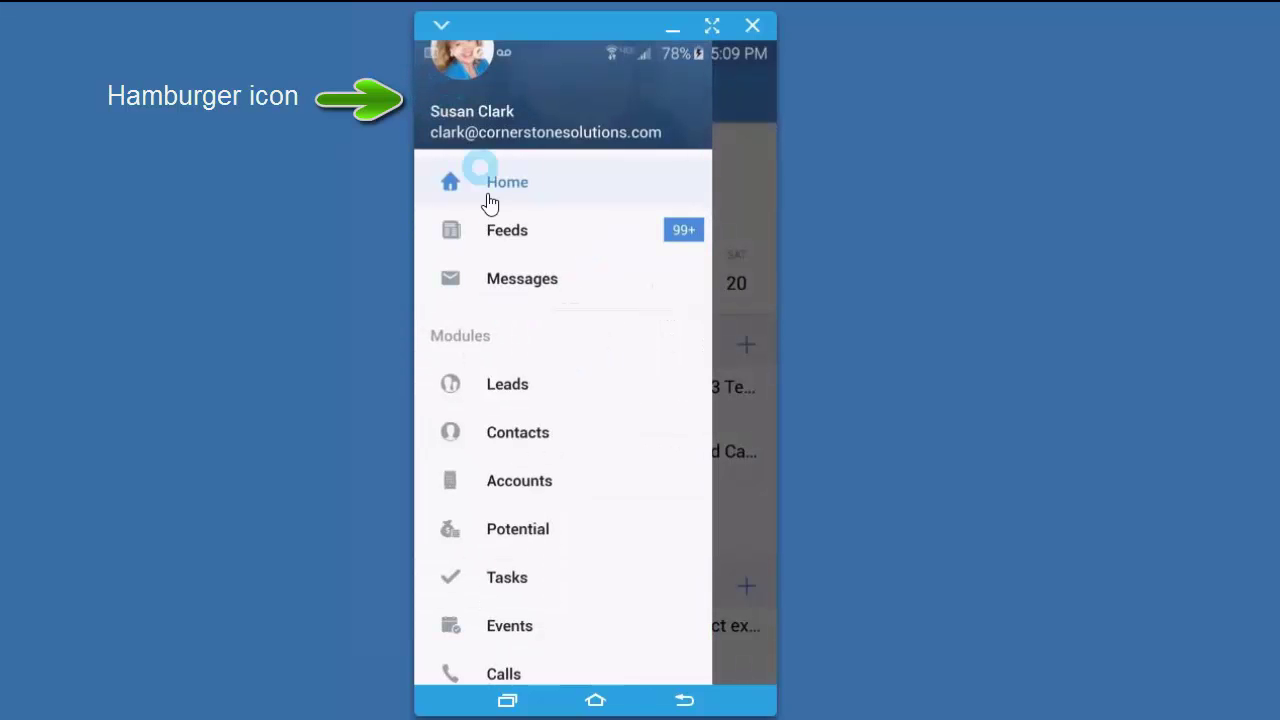
pyautogui.moveTo(586, 477); pyautogui.dragTo(551, 349)
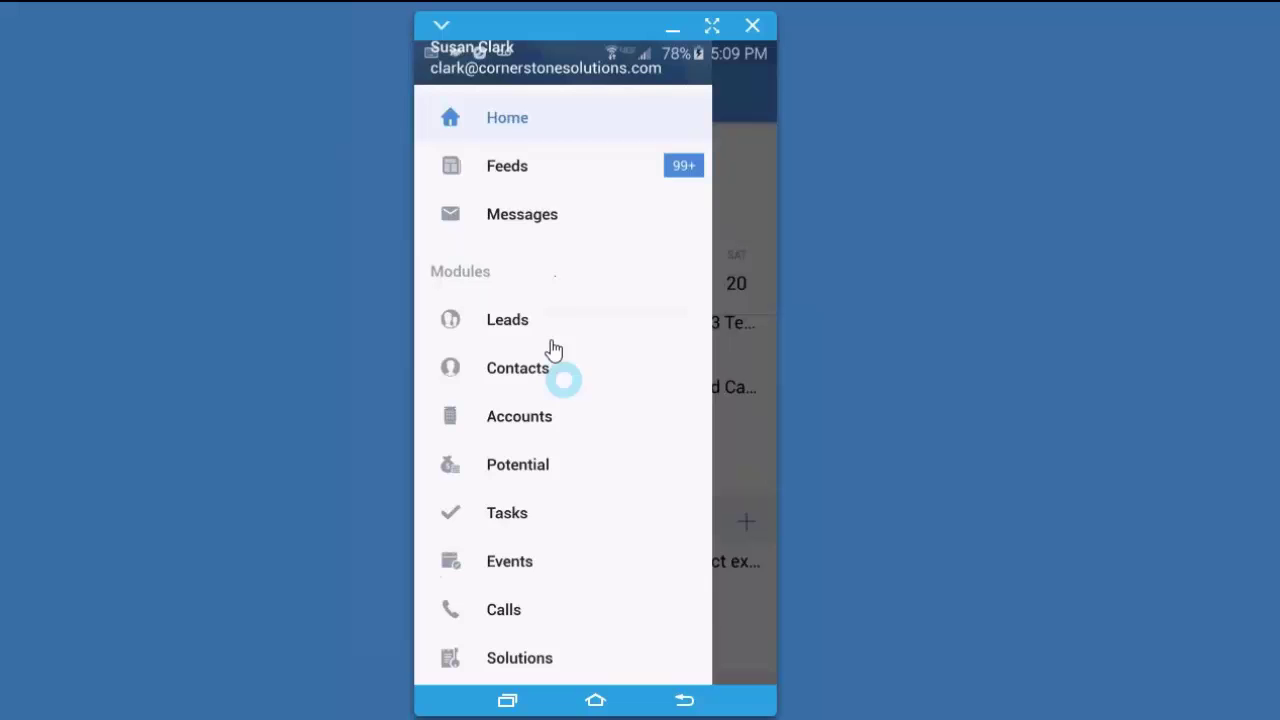
pyautogui.scroll(-5, 541, 510)
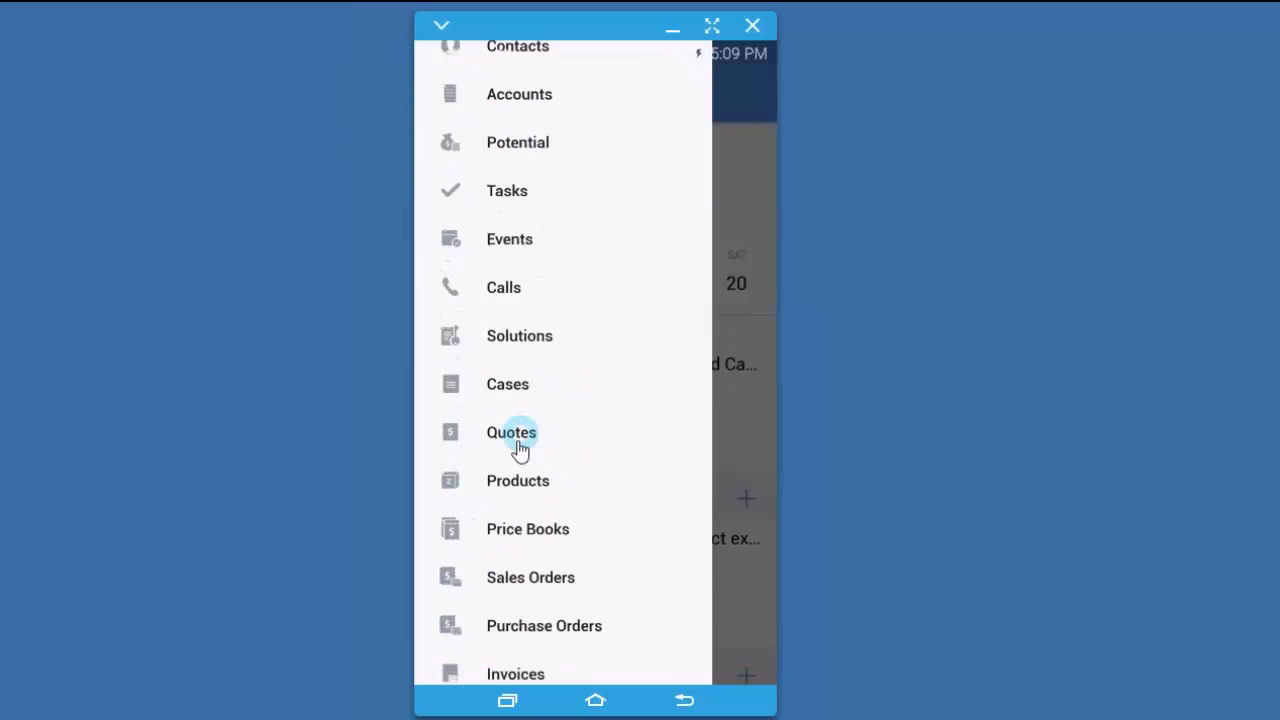
pyautogui.scroll(-2, 613, 522)
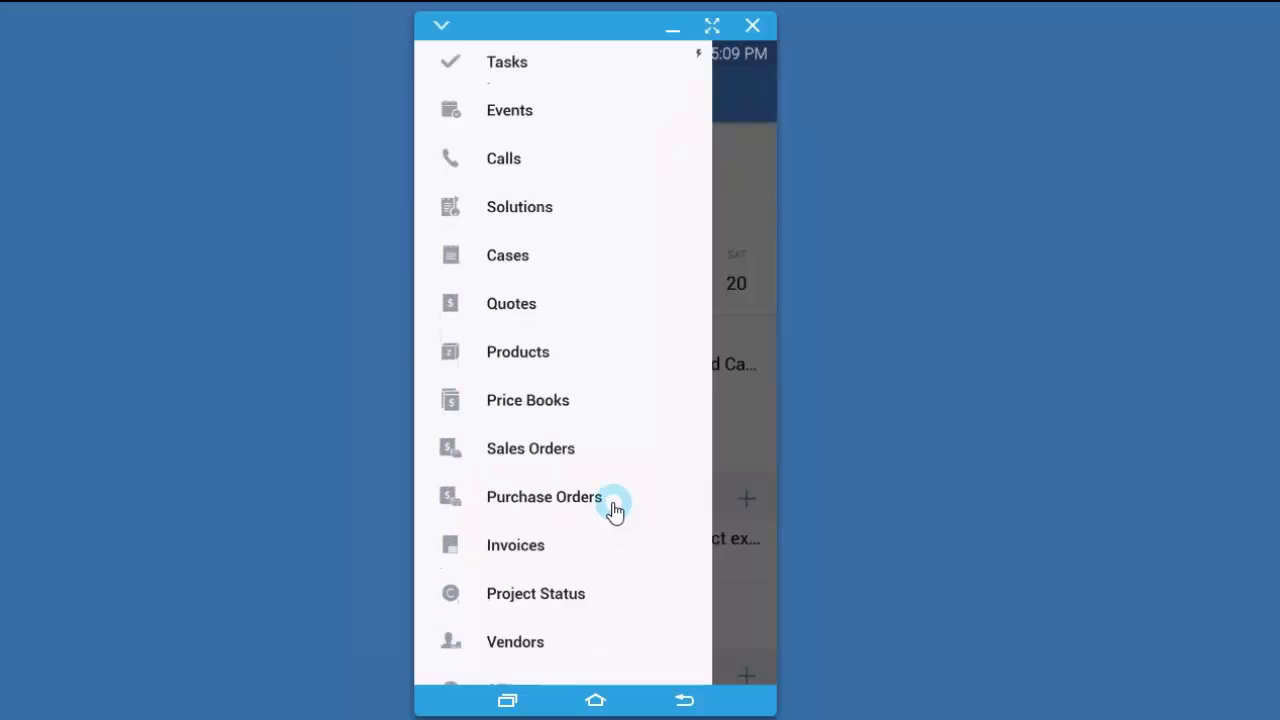
pyautogui.scroll(-2, 613, 520)
pyautogui.scroll(-1, 610, 507)
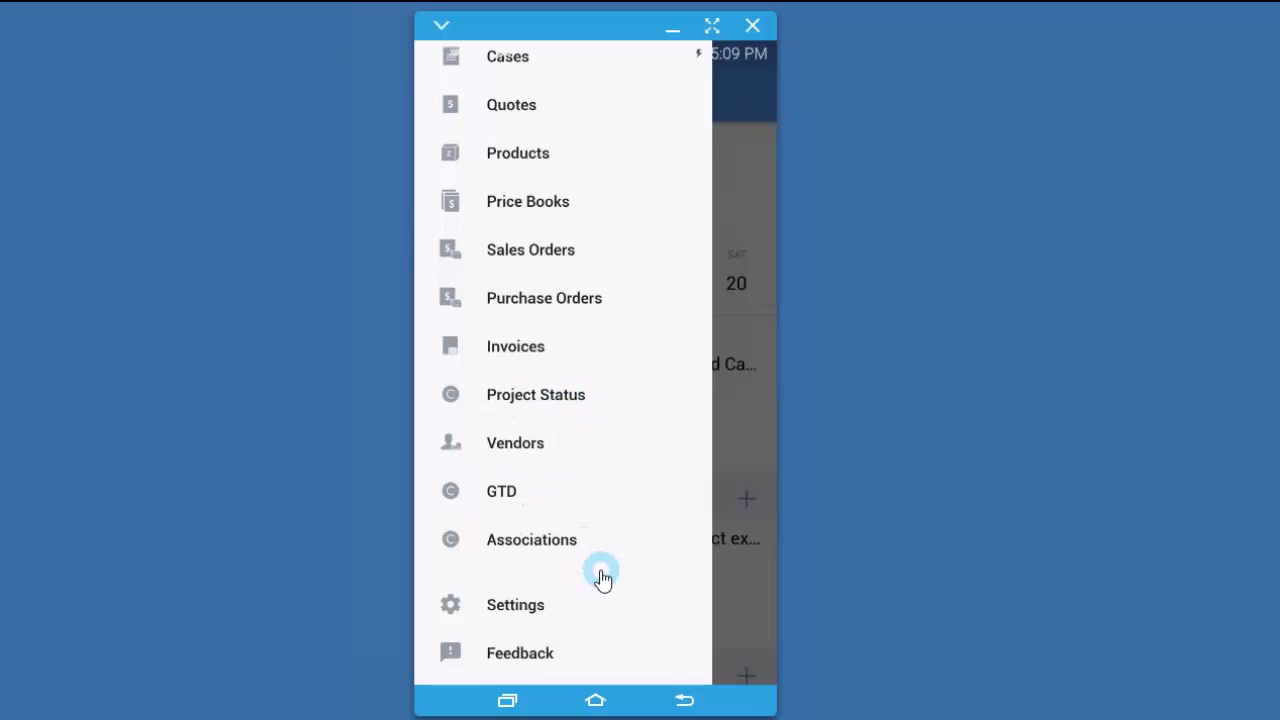
pyautogui.scroll(10, 590, 540)
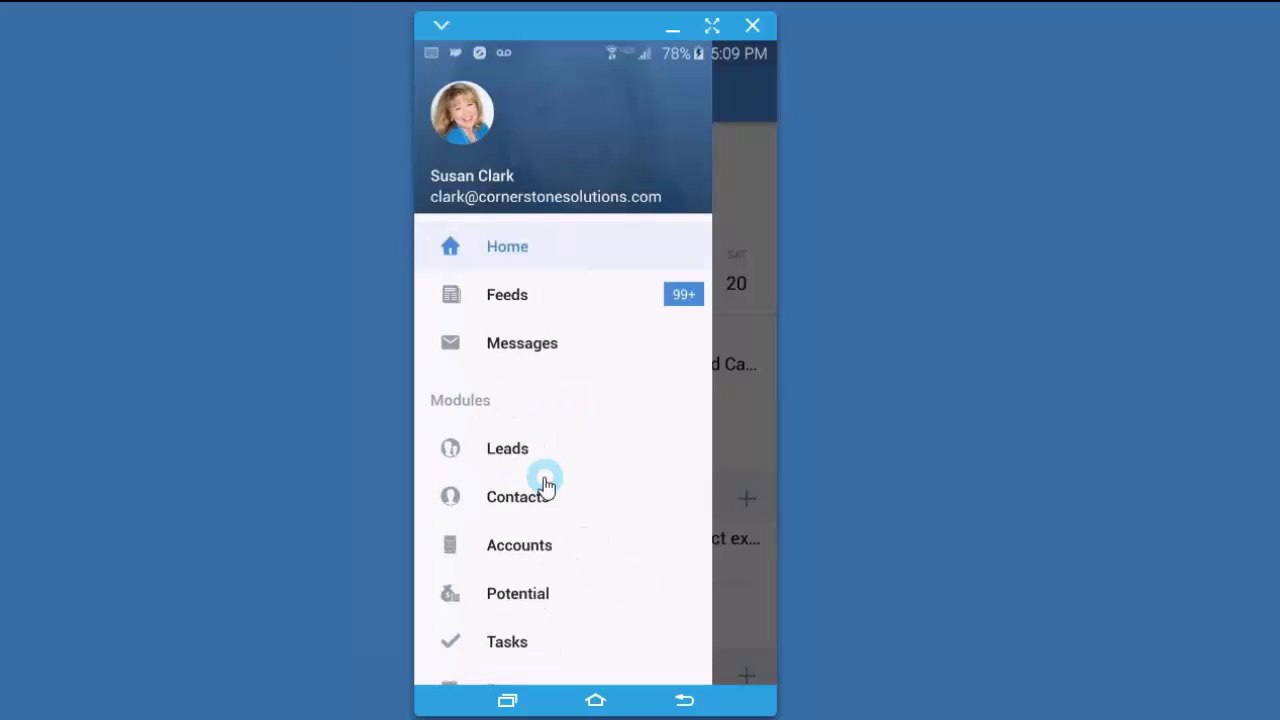
# Go to the Contacts module and check its available list views, keeping the All Public view.
pyautogui.click(489, 505)
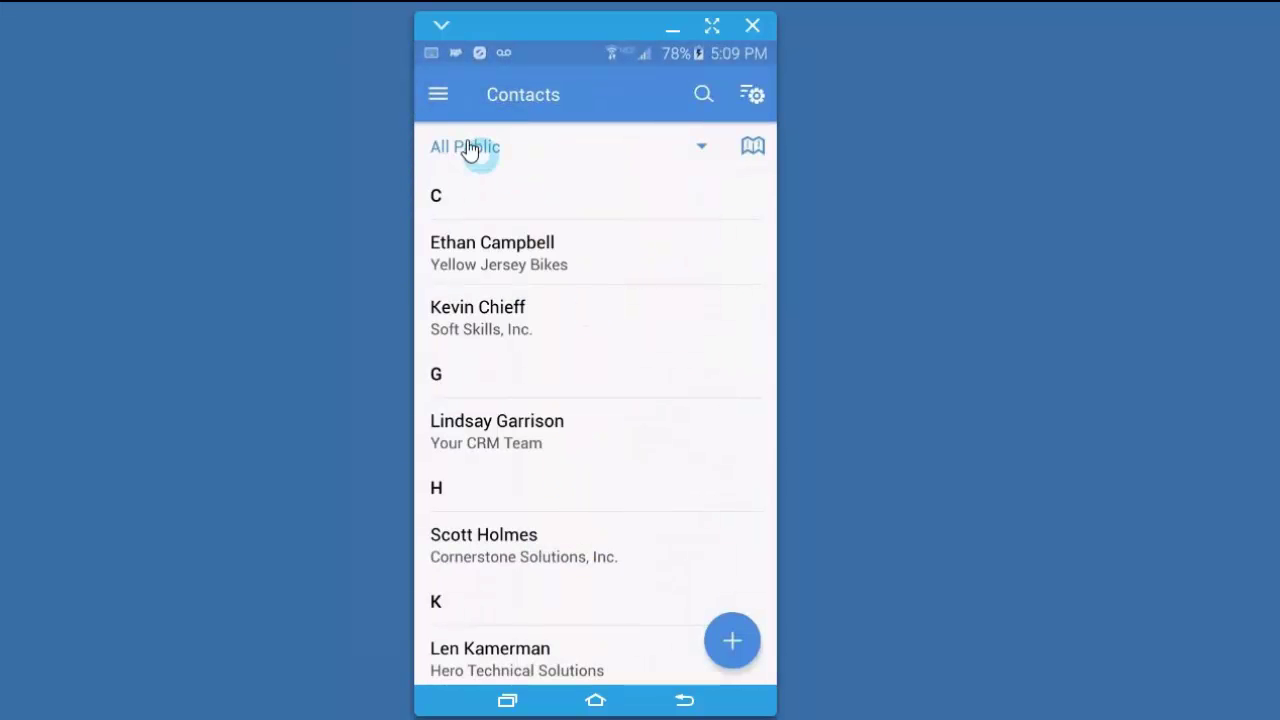
pyautogui.click(484, 148)
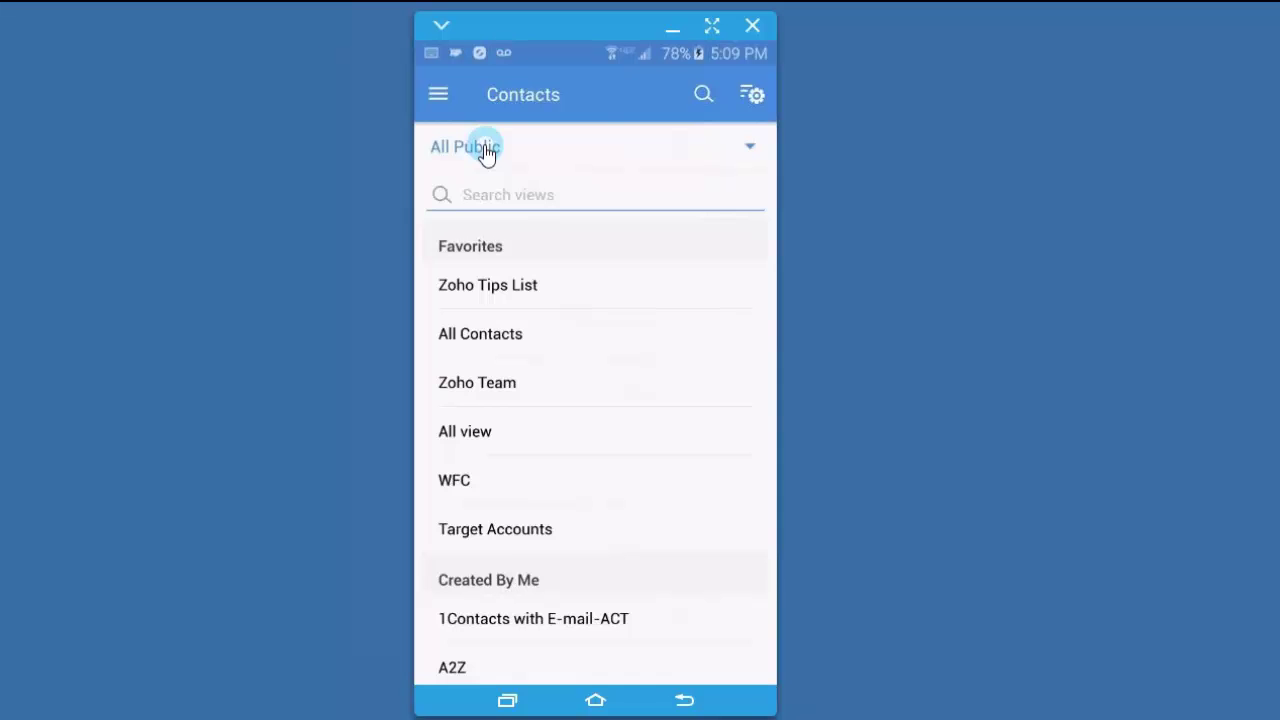
pyautogui.click(486, 150)
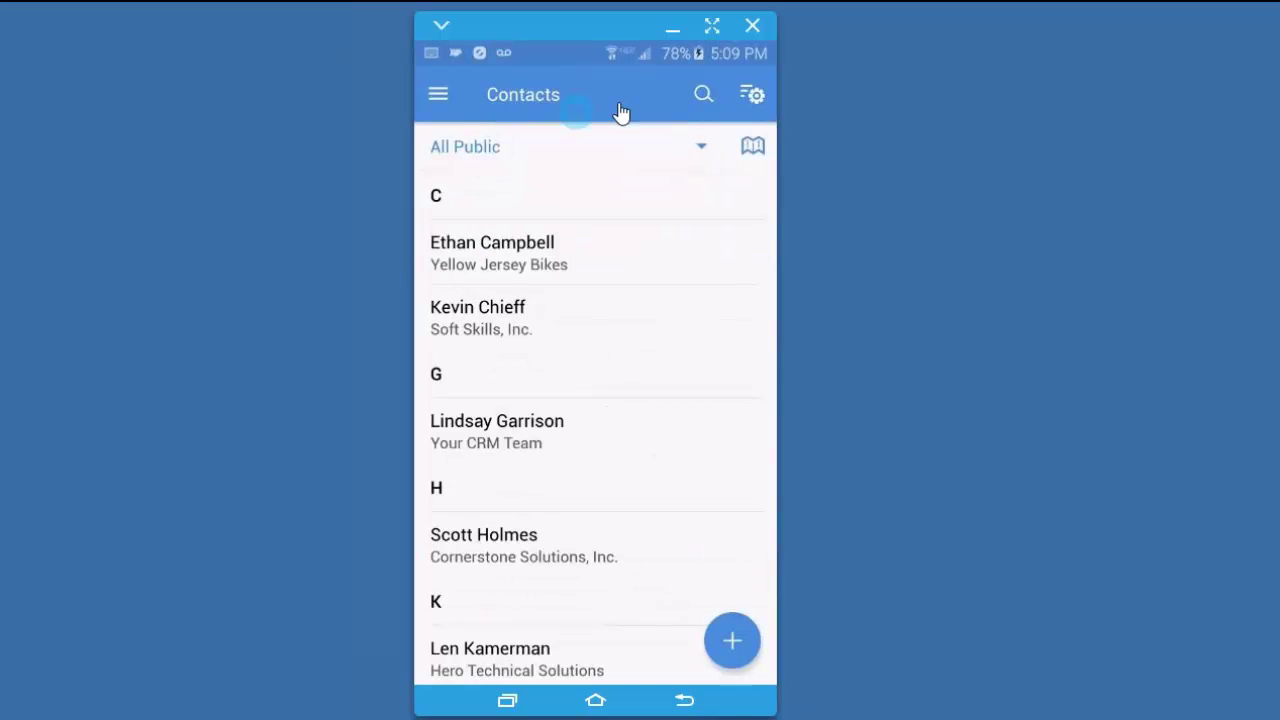
# Search the contacts by name for the Yellow Jersey Bikes contact and open the matching record.
pyautogui.click(703, 95)
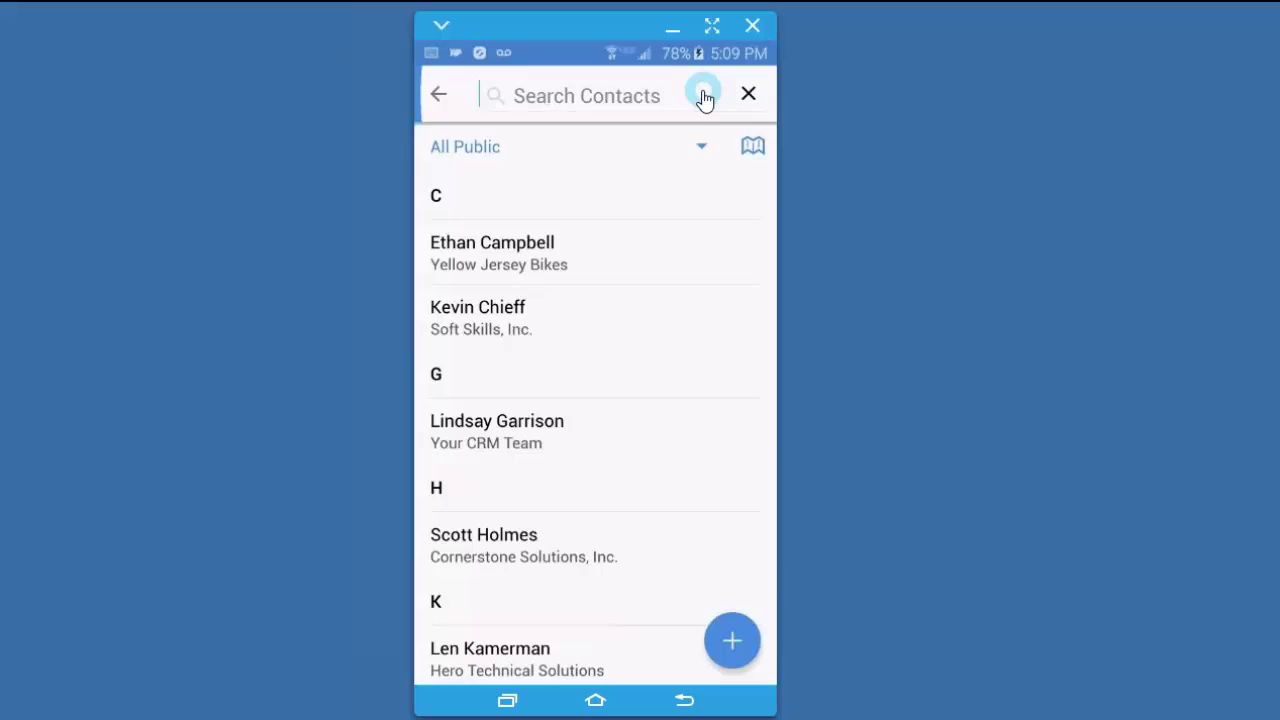
pyautogui.click(463, 205)
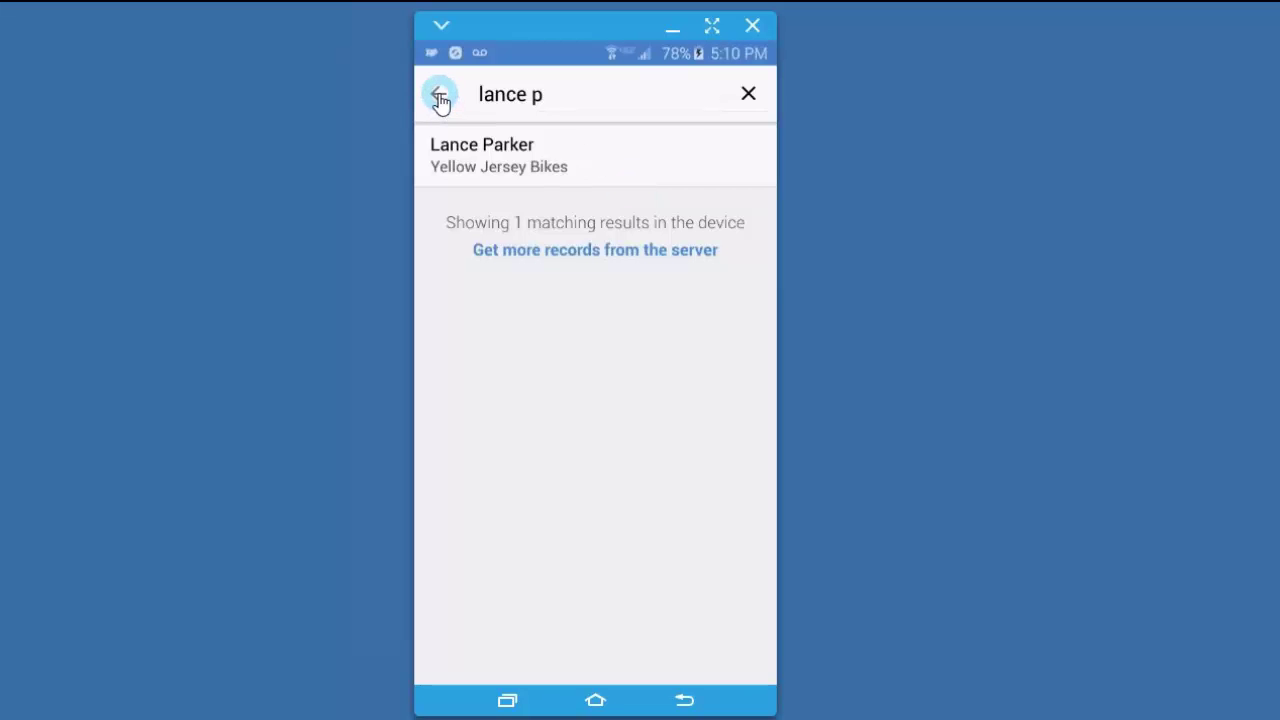
pyautogui.click(503, 158)
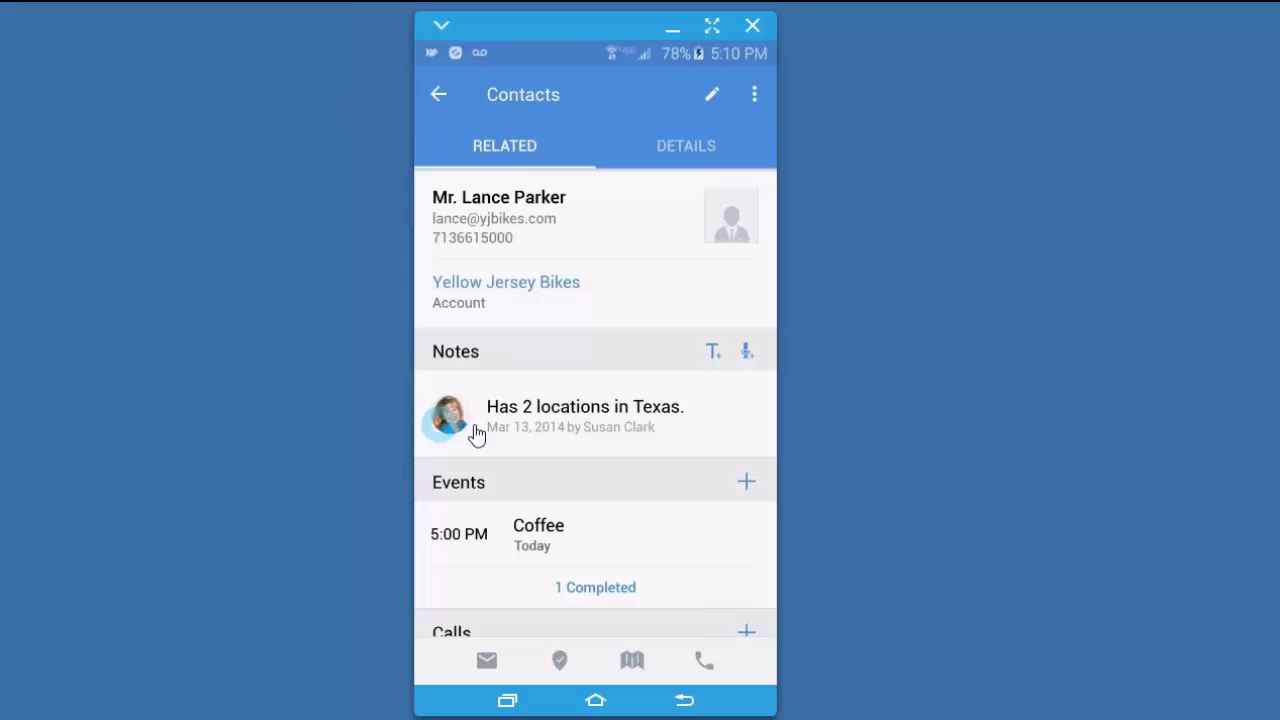
# Look at the blank text note form for the contact and leave it without entering anything.
pyautogui.click(714, 356)
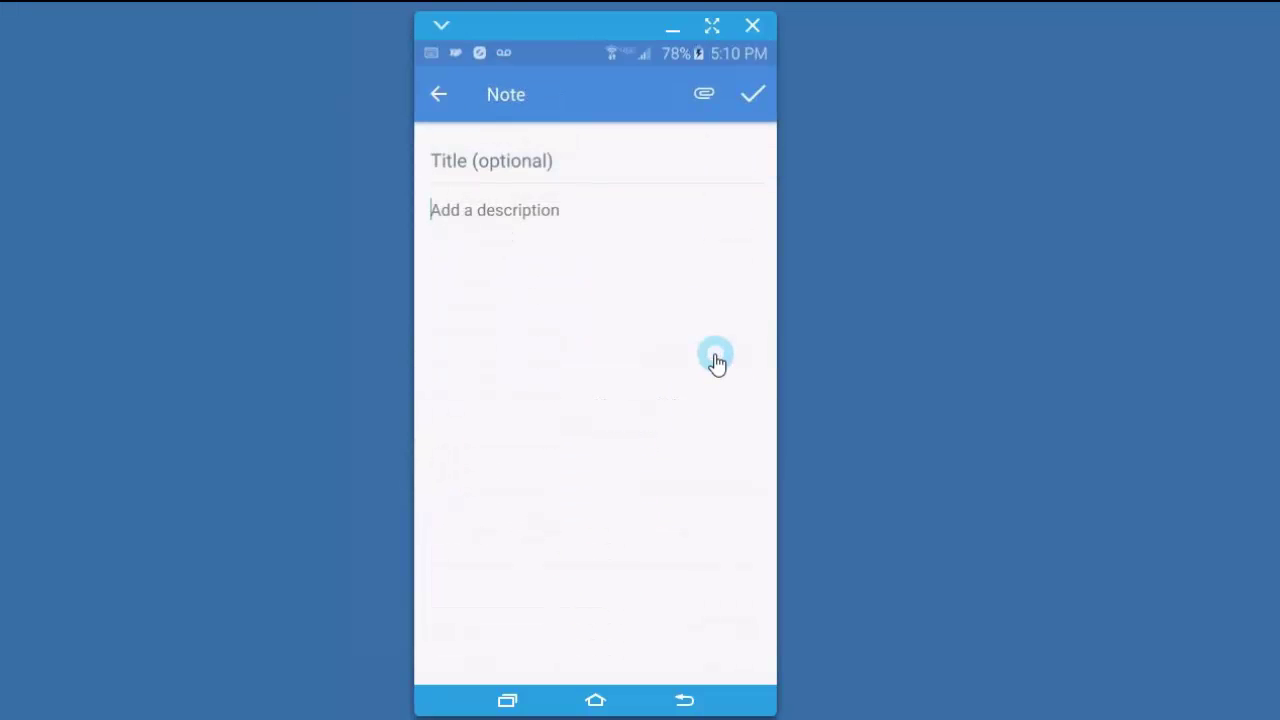
pyautogui.click(438, 96)
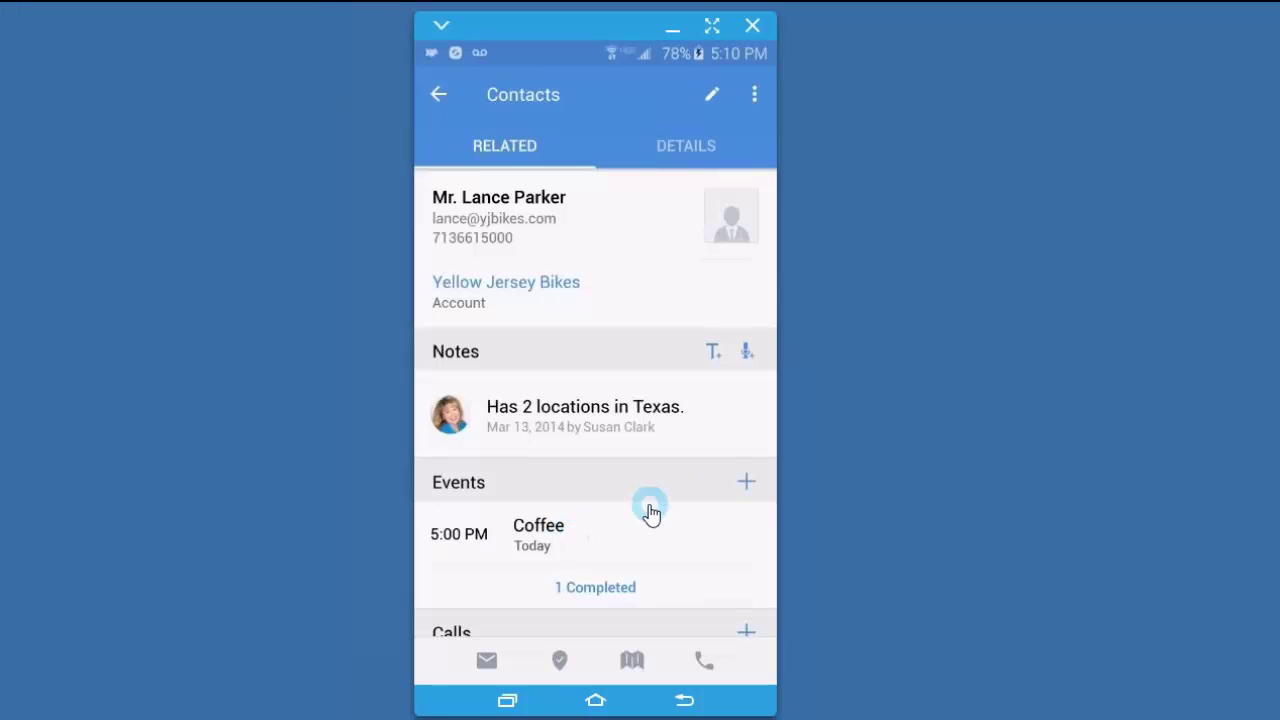
# Change the stage of the contact's $250,000.00 Yellow Jersey Bikes potential to Proposal Delivered and return to the contact record.
pyautogui.scroll(-3, 649, 512)
pyautogui.scroll(-7, 649, 512)
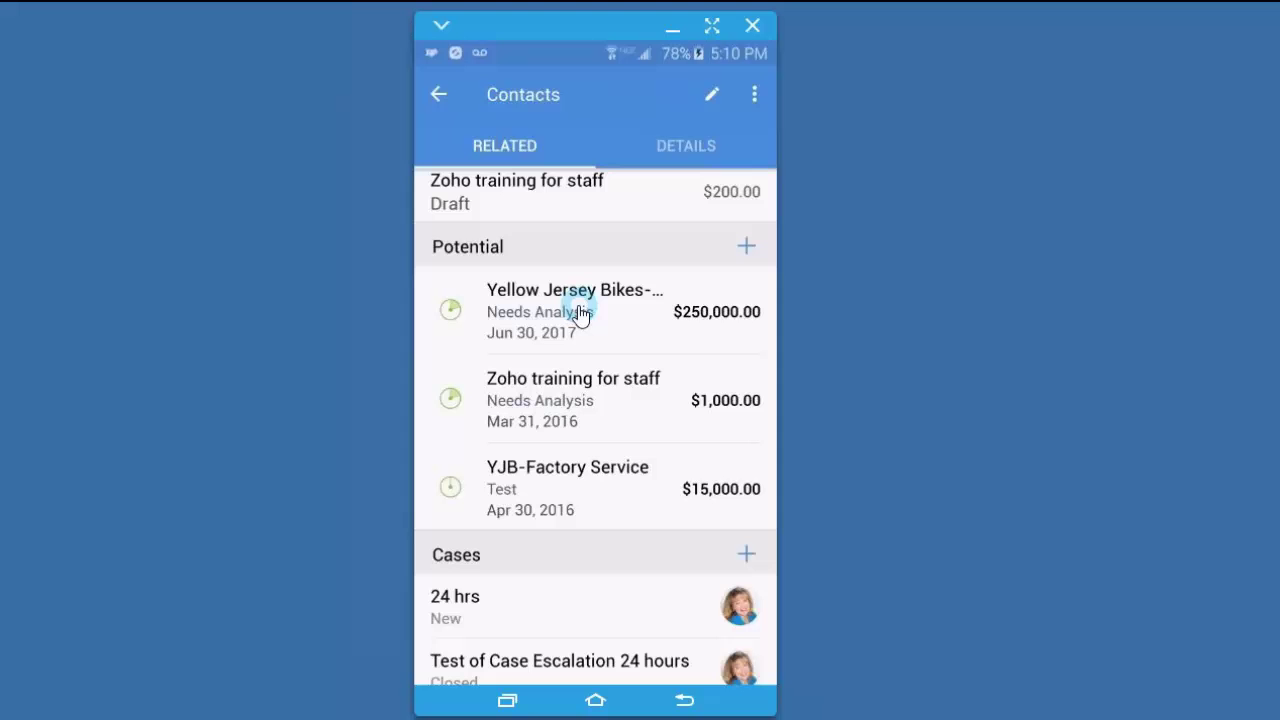
pyautogui.click(527, 311)
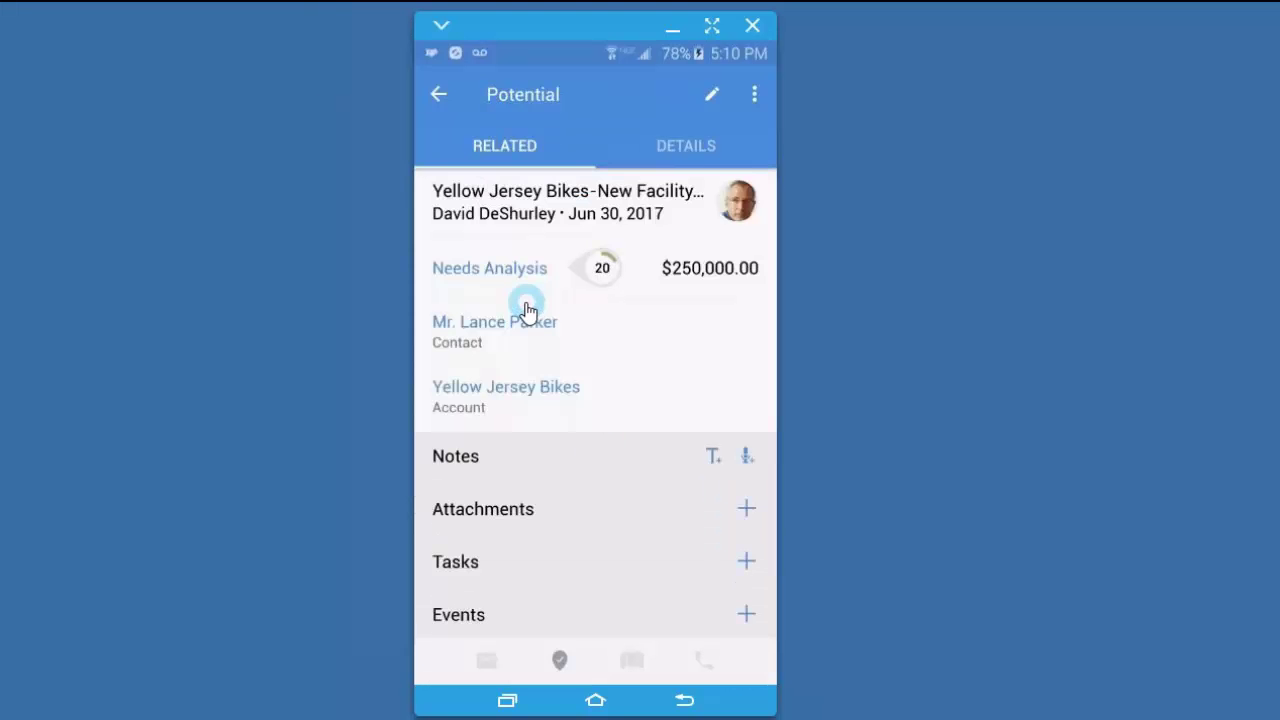
pyautogui.click(485, 270)
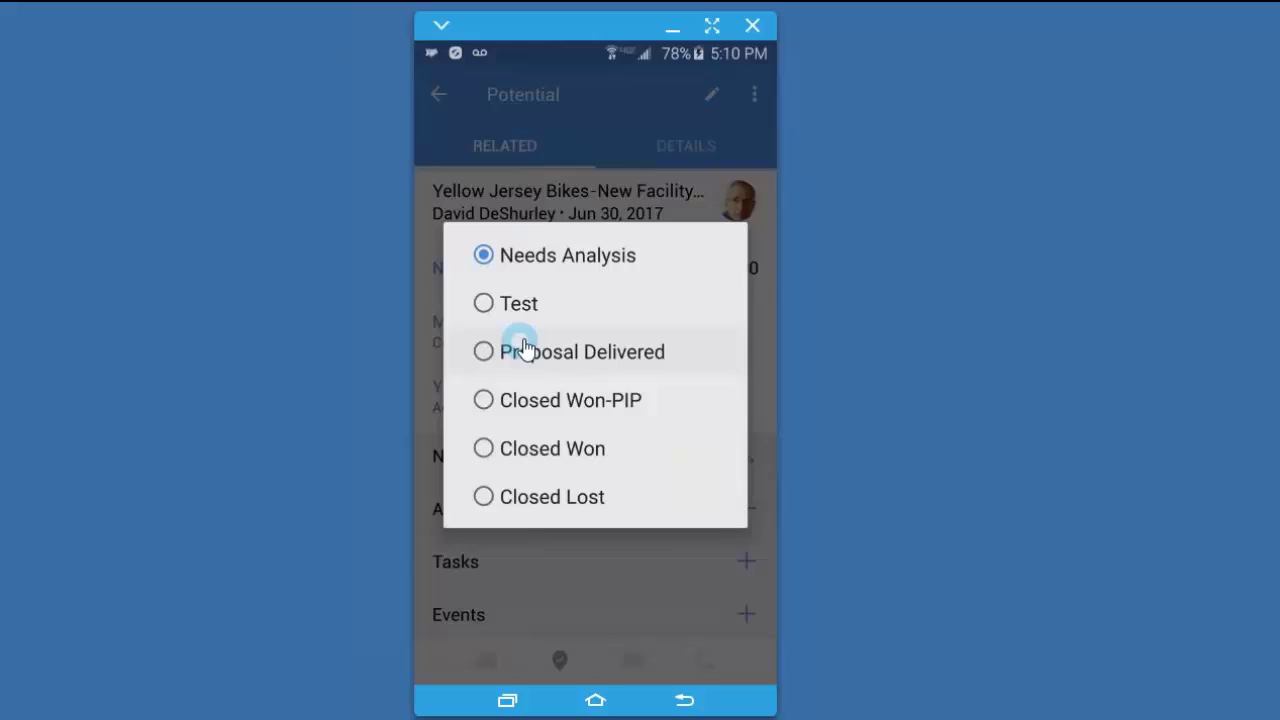
pyautogui.click(490, 350)
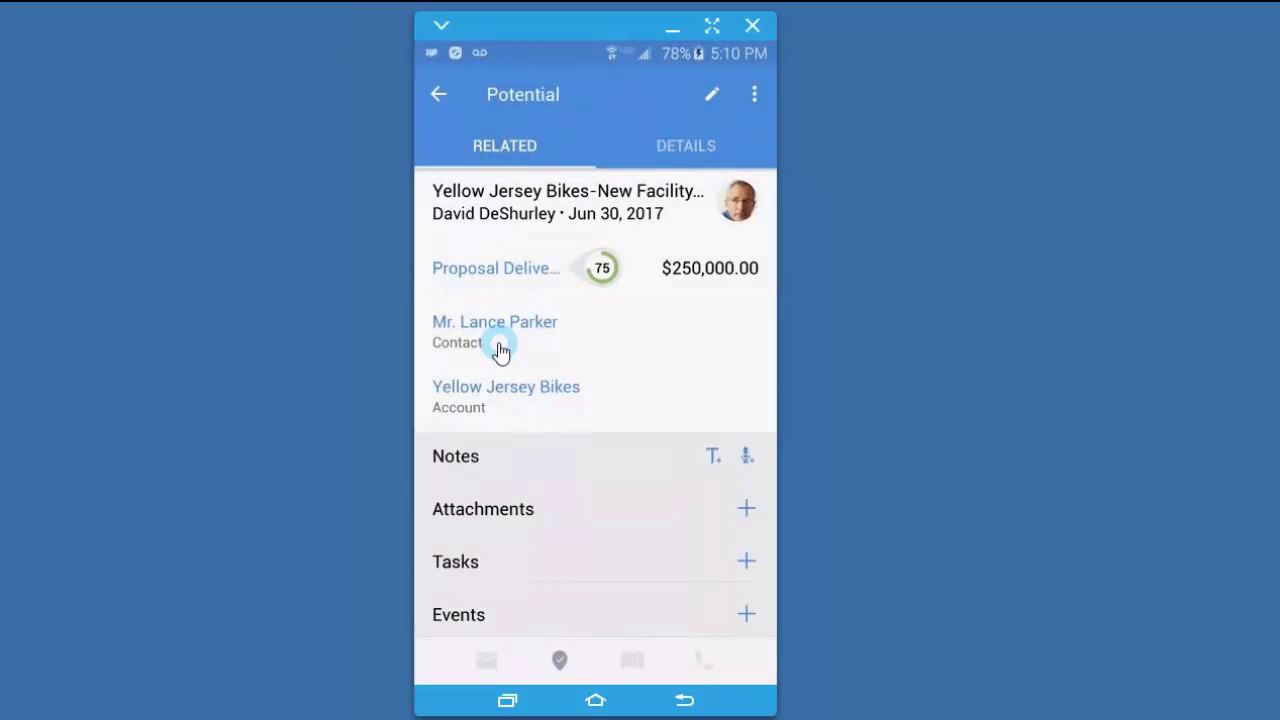
pyautogui.click(442, 104)
# Review the contact's related records and the fields in the contact details, down to the address information.
pyautogui.click(630, 465)
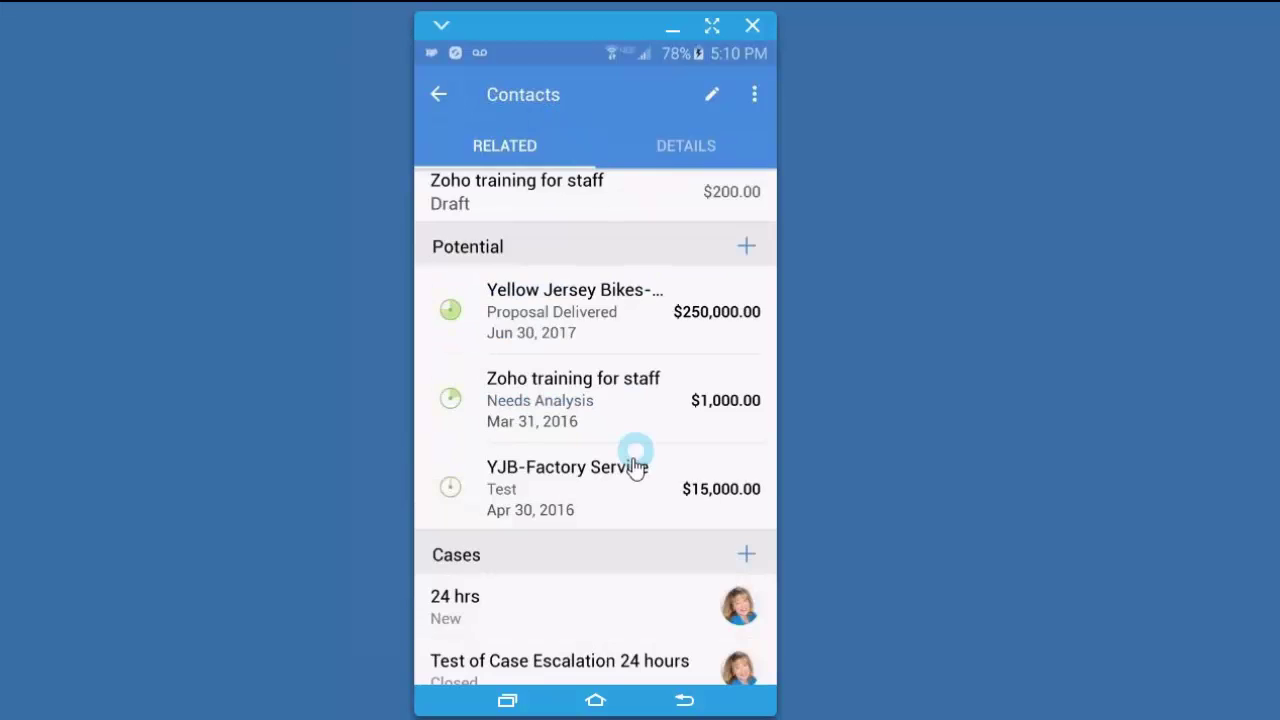
pyautogui.scroll(10, 615, 470)
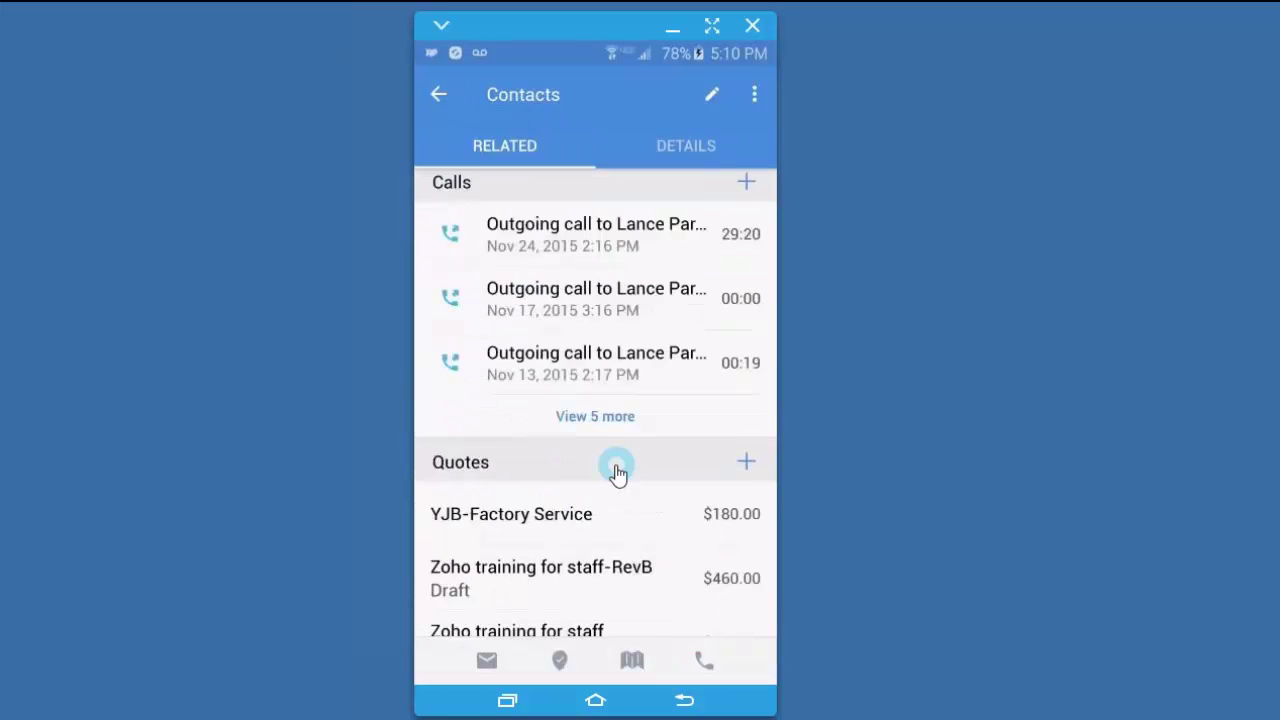
pyautogui.scroll(1, 615, 468)
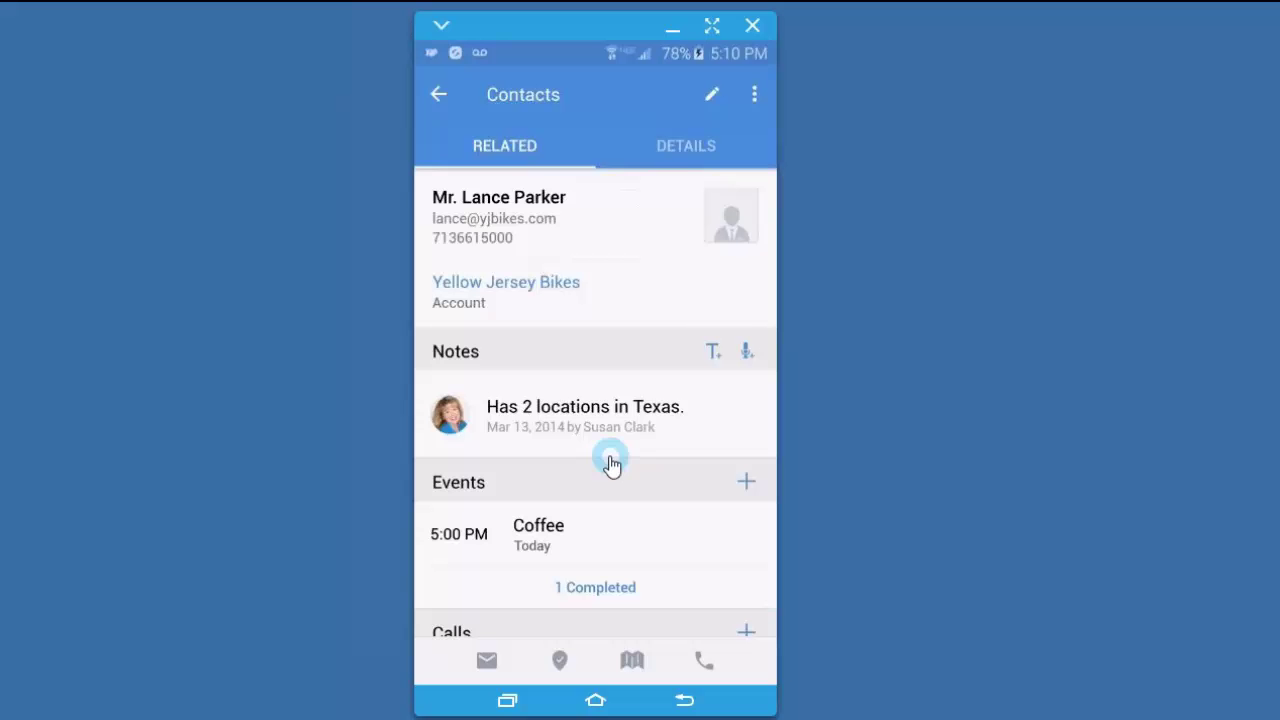
pyautogui.click(687, 150)
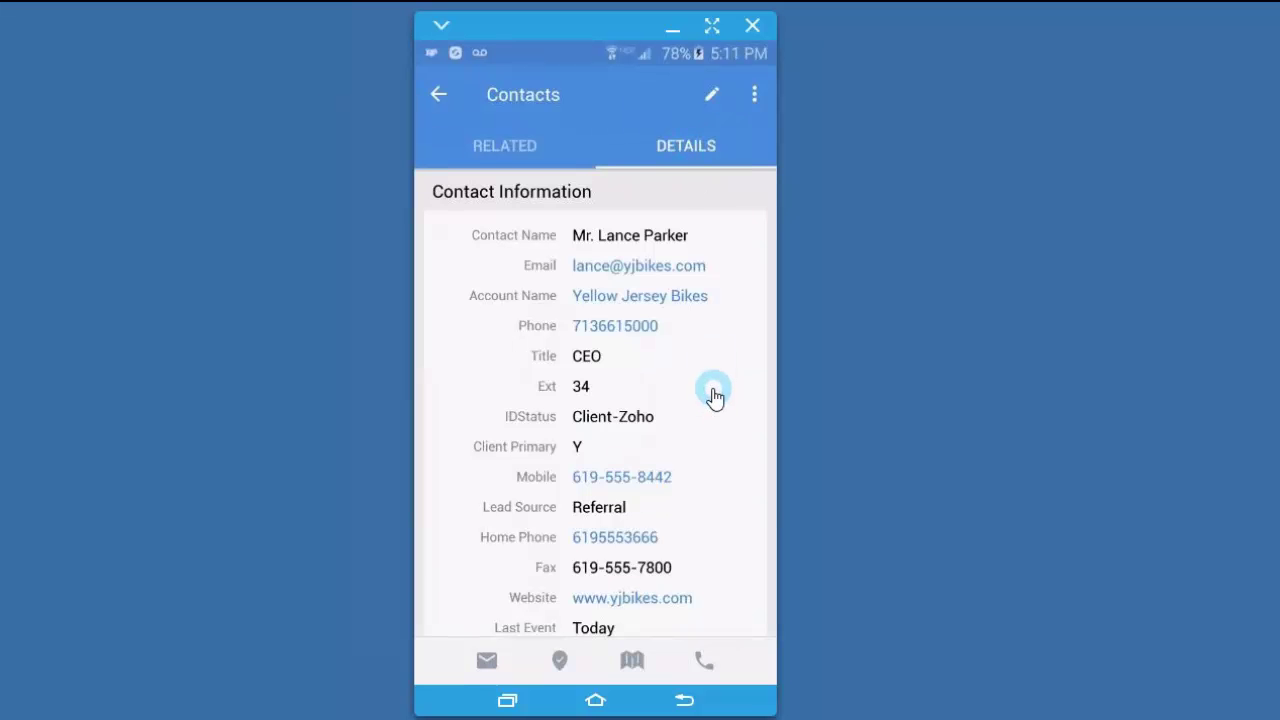
pyautogui.scroll(-4, 715, 397)
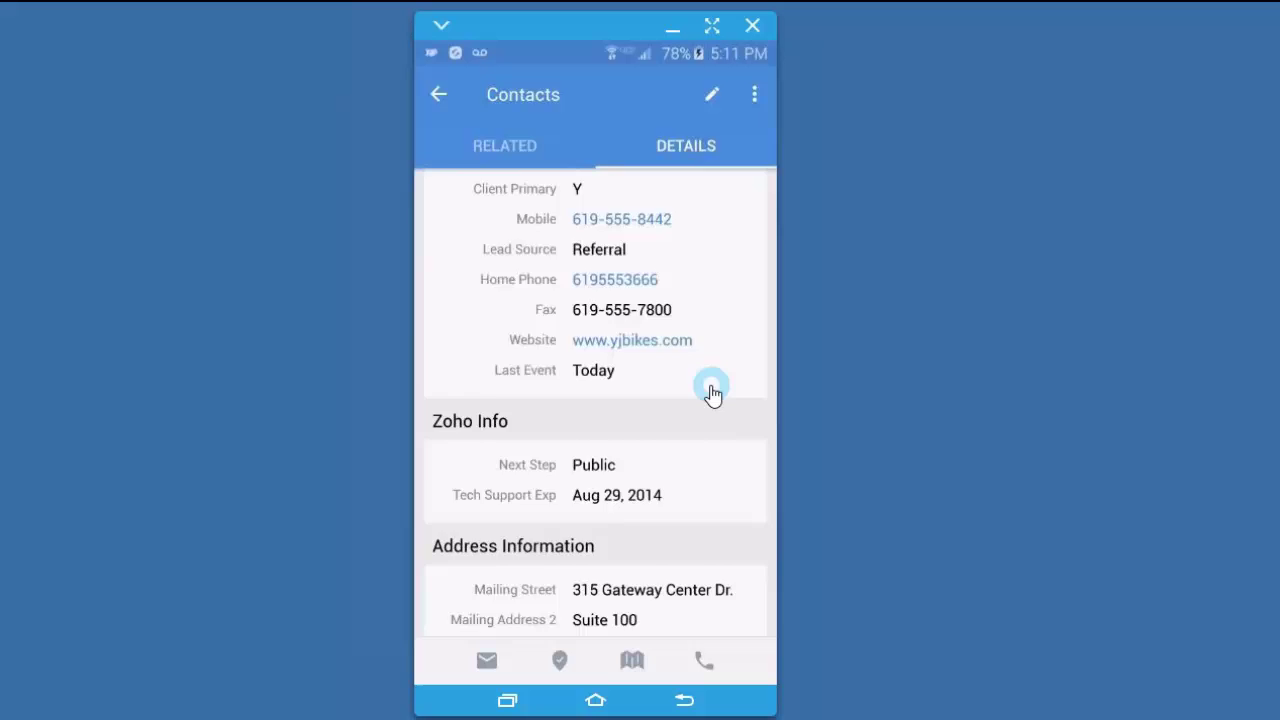
pyautogui.scroll(5, 712, 395)
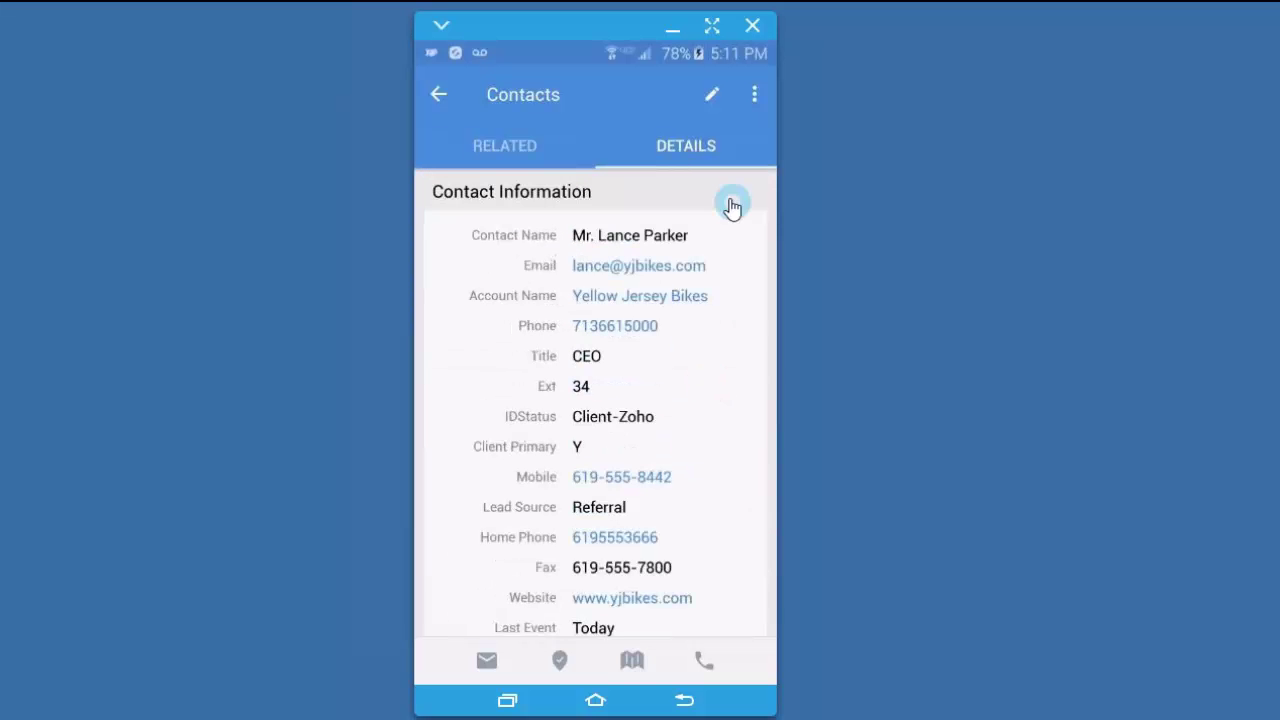
# Edit the contact to set the Ext field to 36 and save the record.
pyautogui.click(713, 98)
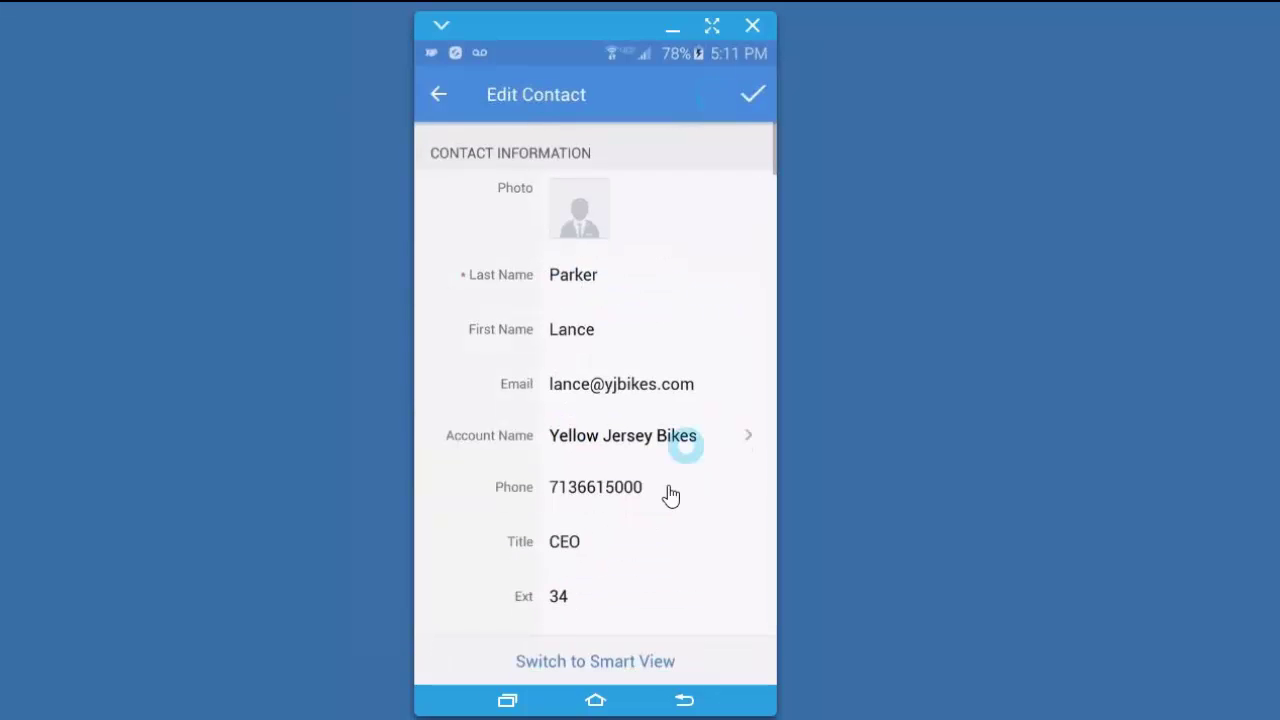
pyautogui.click(634, 597)
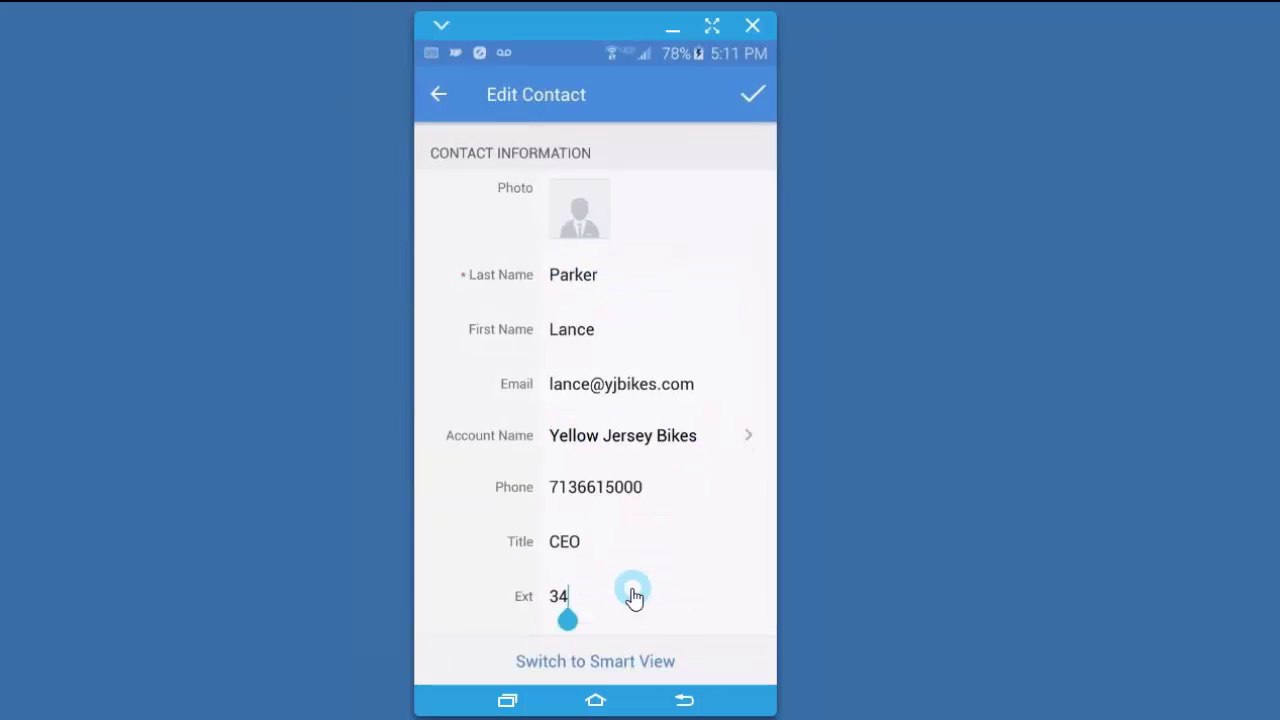
pyautogui.press('BackSpace')
pyautogui.write('6')
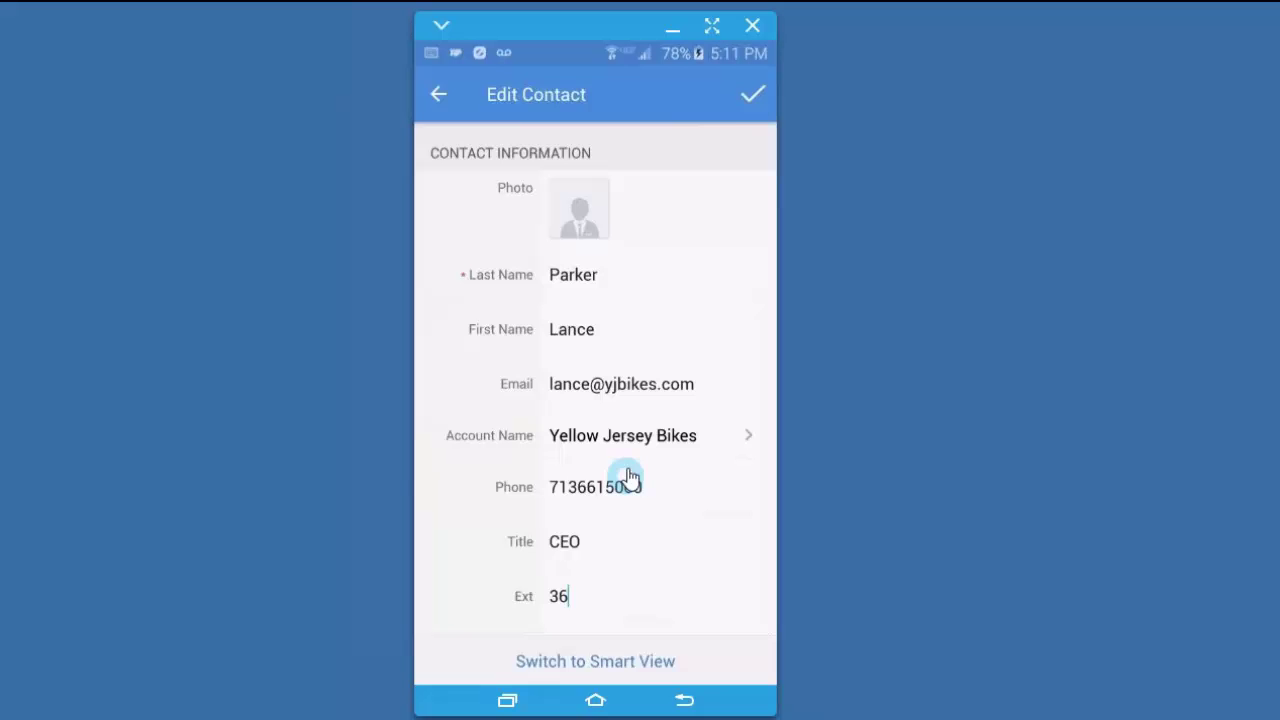
pyautogui.click(748, 104)
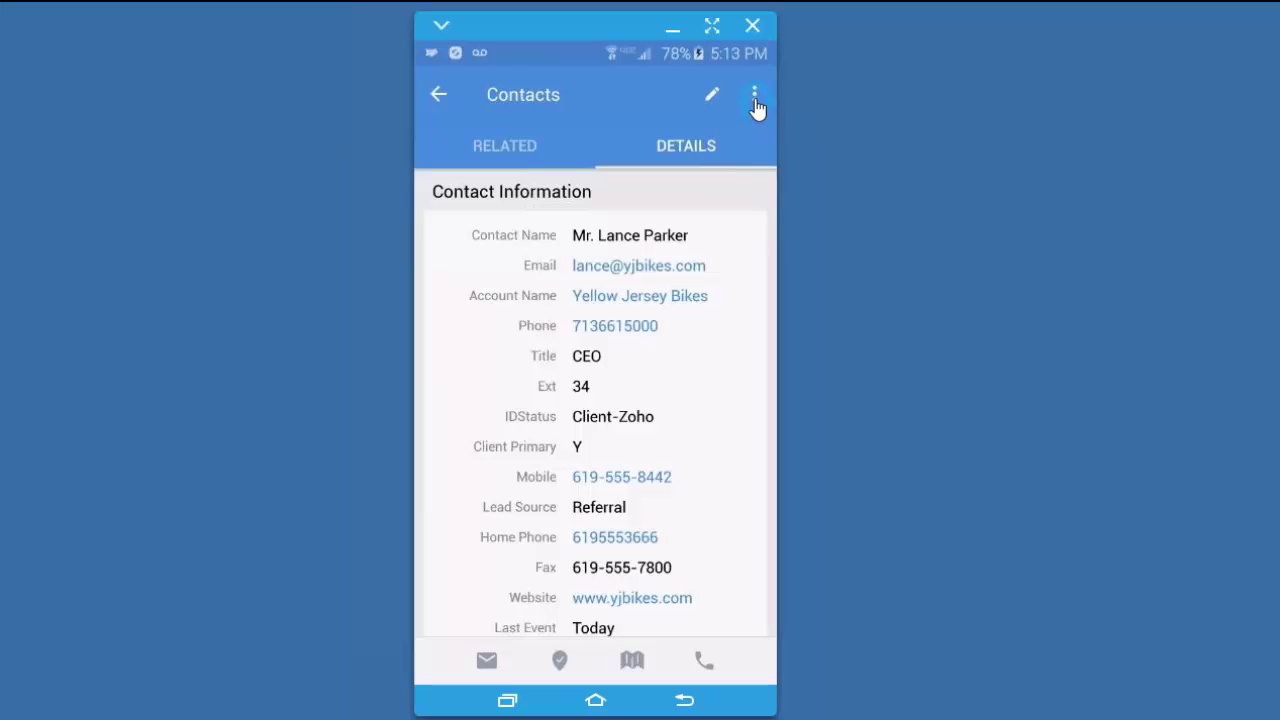
# Check the contact's additional record options and detail fields, and return to the related records.
pyautogui.click(759, 105)
pyautogui.click(757, 105)
pyautogui.click(626, 243)
pyautogui.click(709, 270)
pyautogui.click(501, 155)
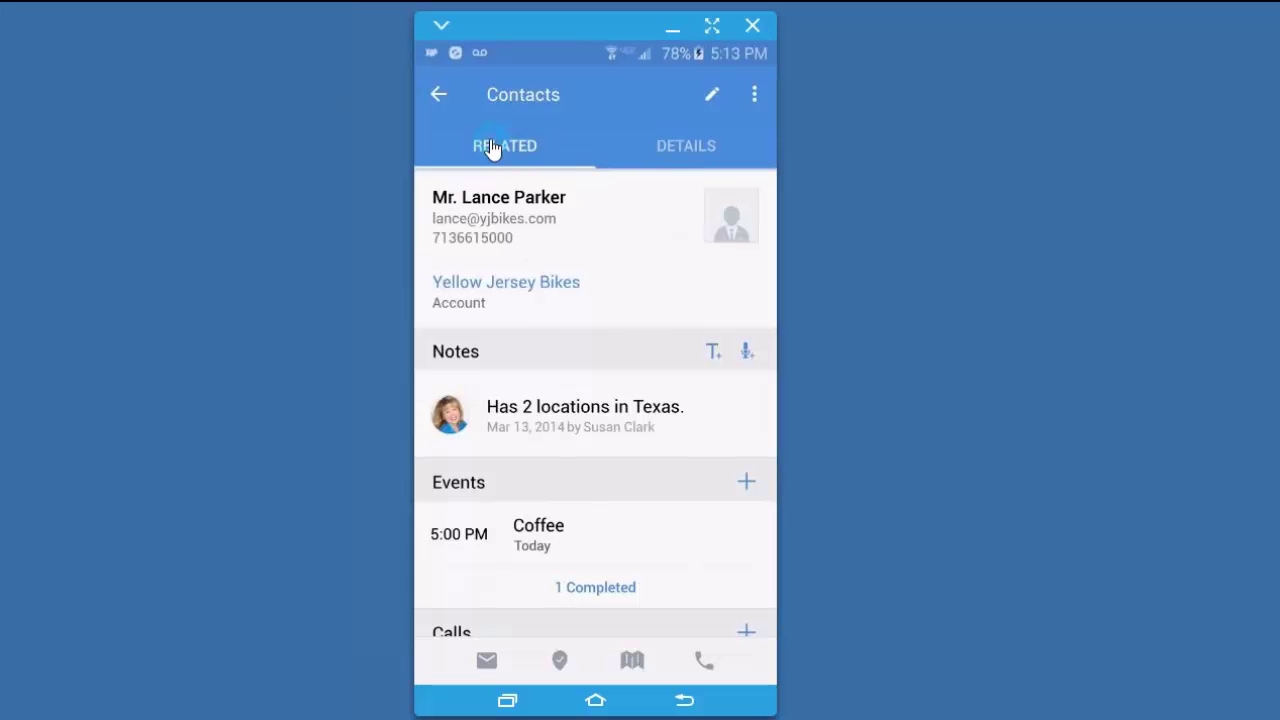
# Preview a Gmail message addressed to the contact and the contact's phone numbers for calling, returning to the record each time.
pyautogui.click(487, 662)
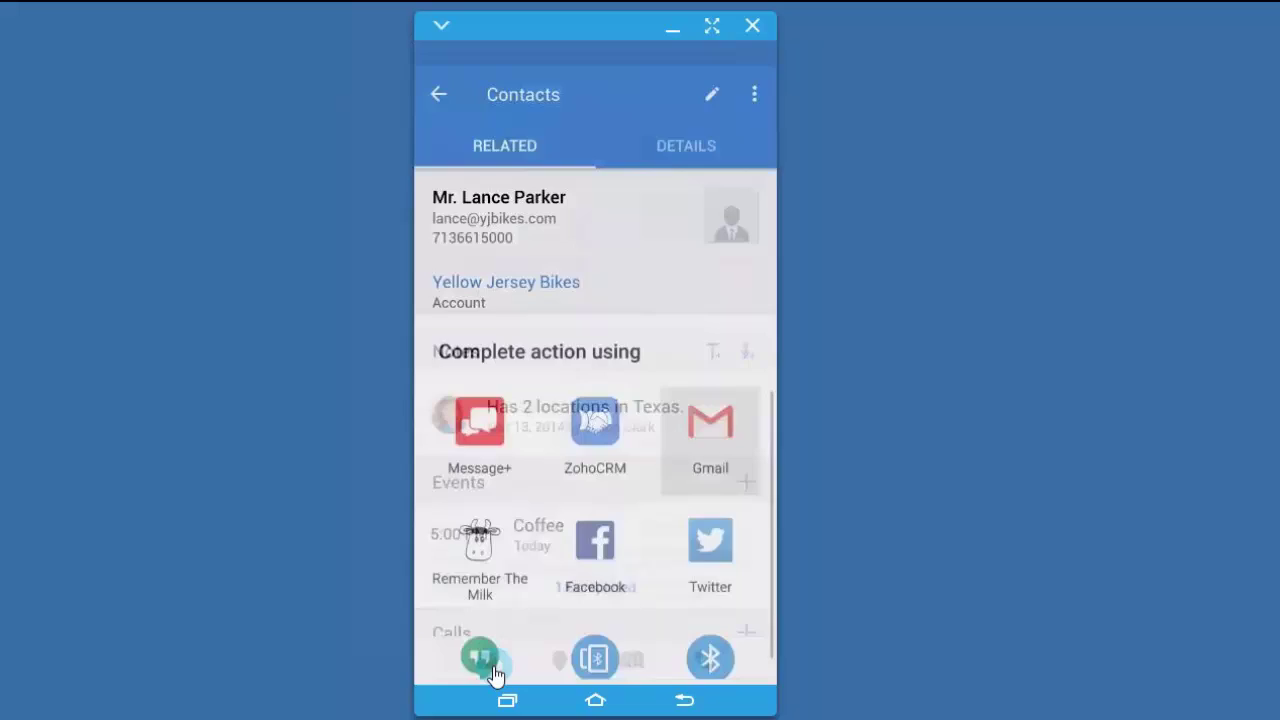
pyautogui.click(733, 370)
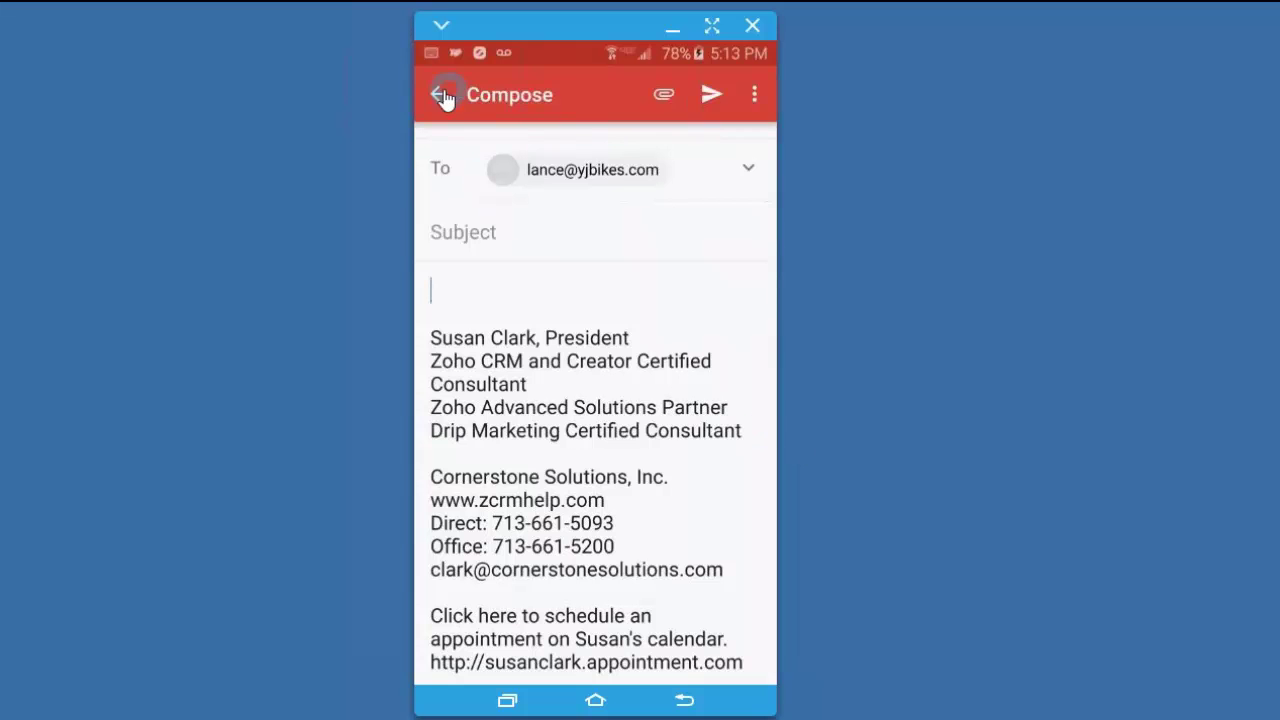
pyautogui.click(686, 703)
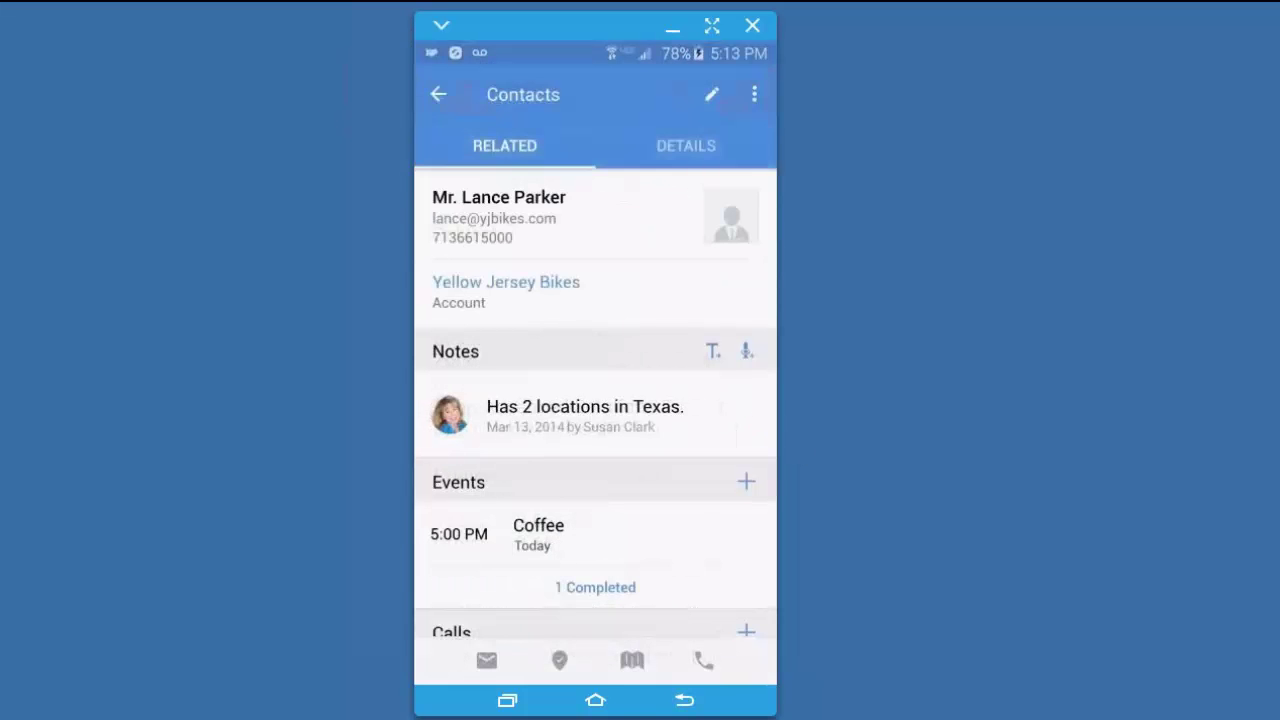
pyautogui.click(706, 665)
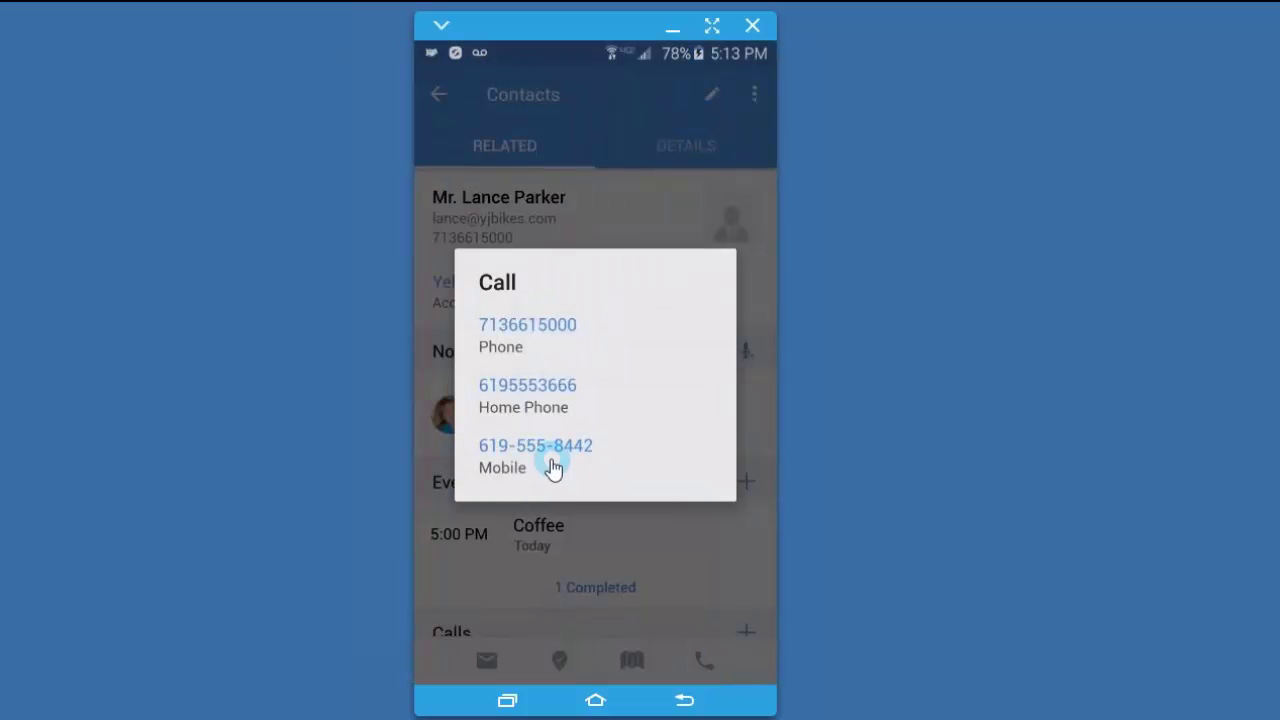
pyautogui.click(684, 701)
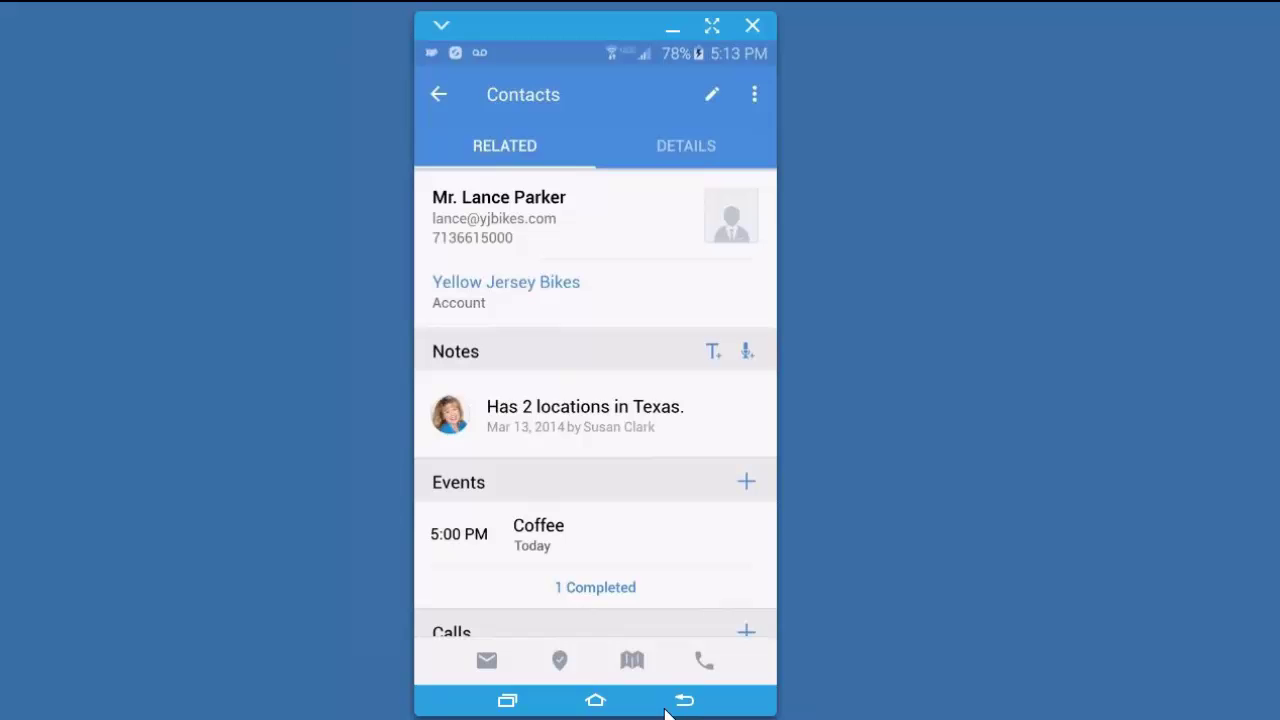
# View the contact's address on the map and return to the contact record.
pyautogui.click(632, 668)
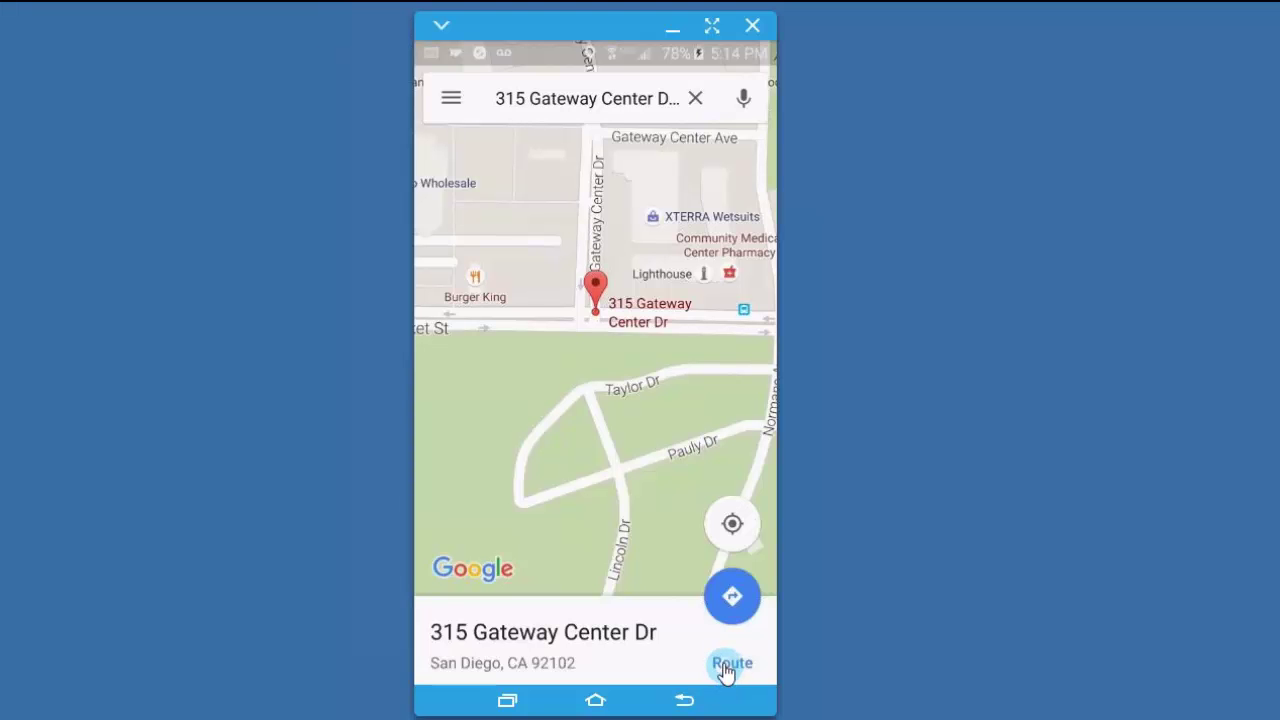
pyautogui.click(684, 700)
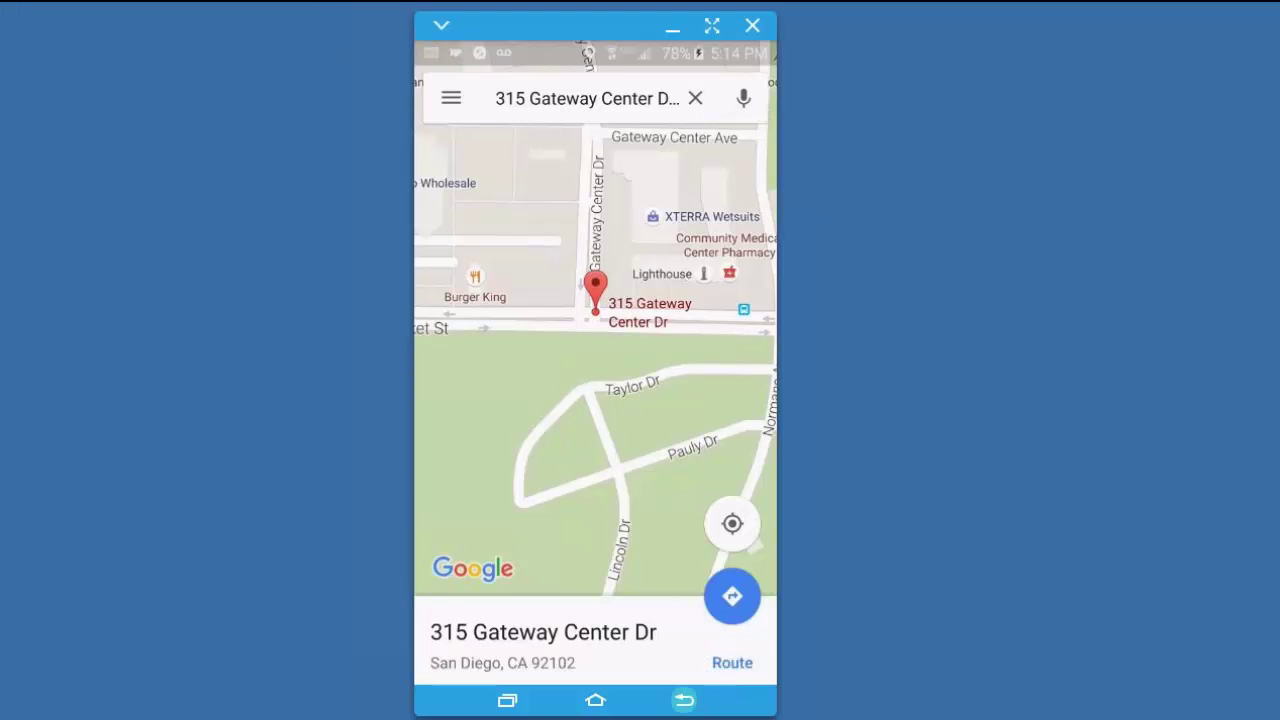
pyautogui.click(688, 702)
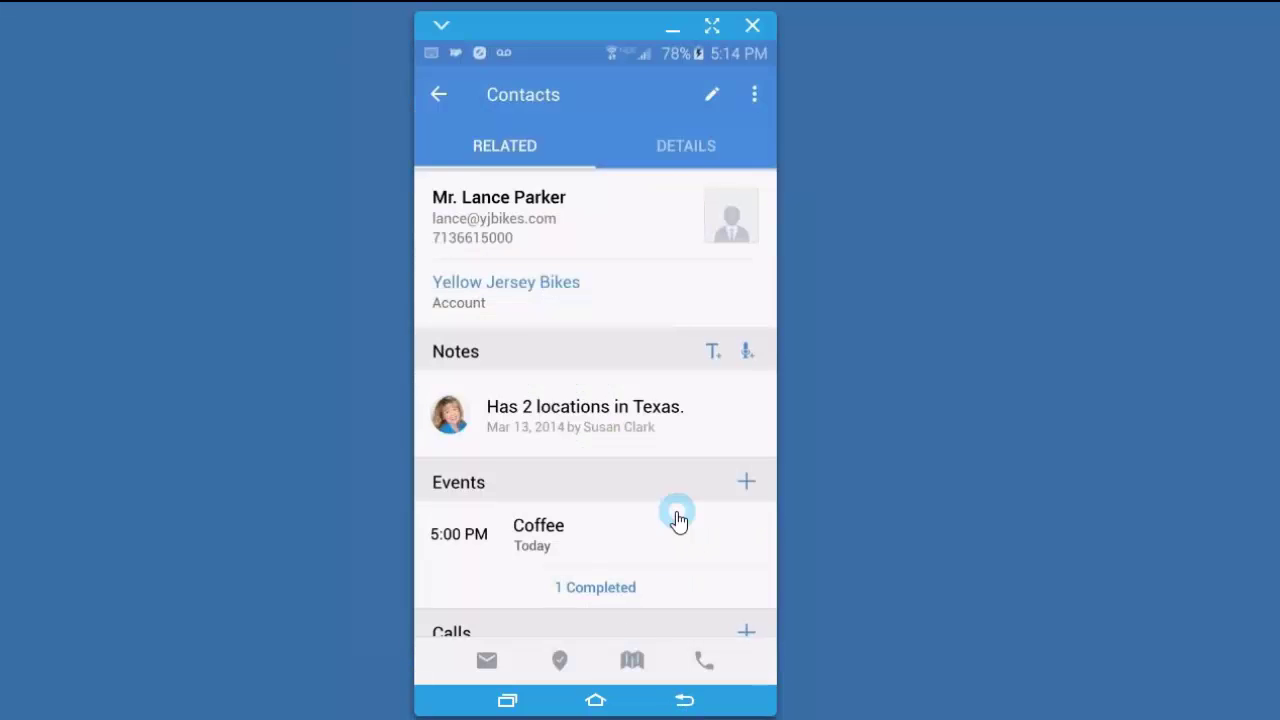
# Check in at the contact with a new event, and review the resulting event and check-in note in the related records.
pyautogui.click(560, 661)
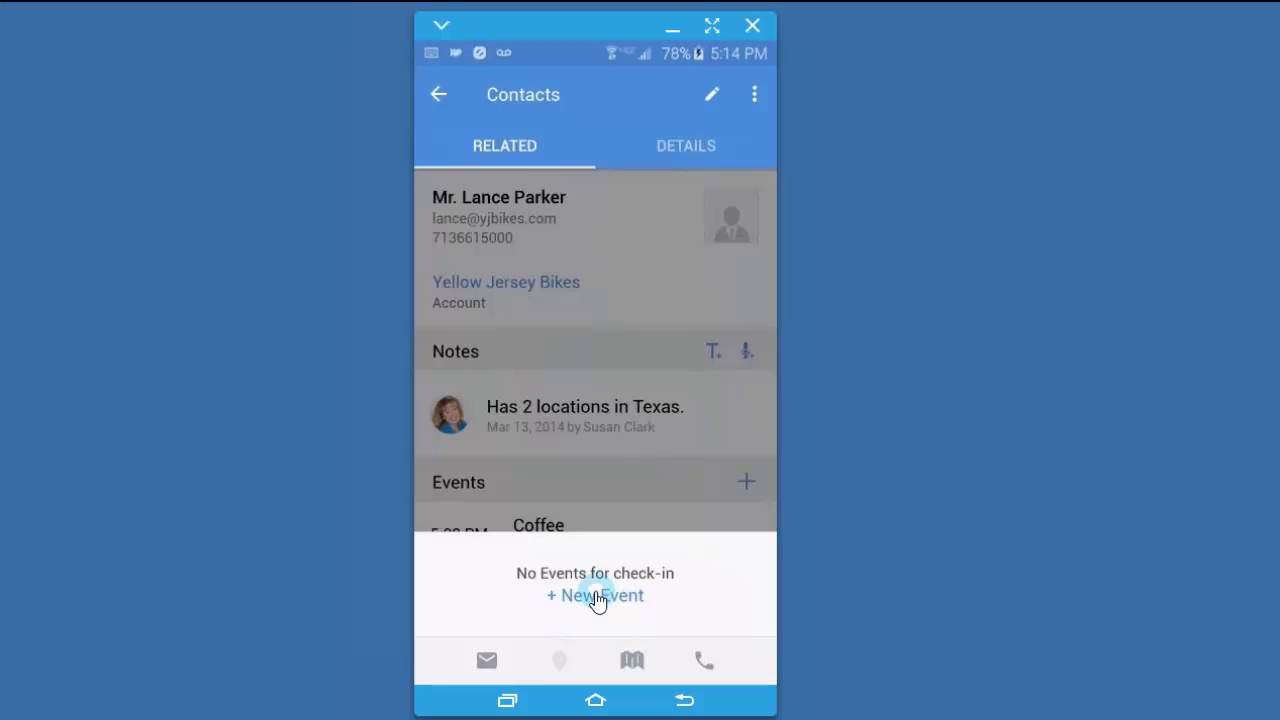
pyautogui.click(591, 595)
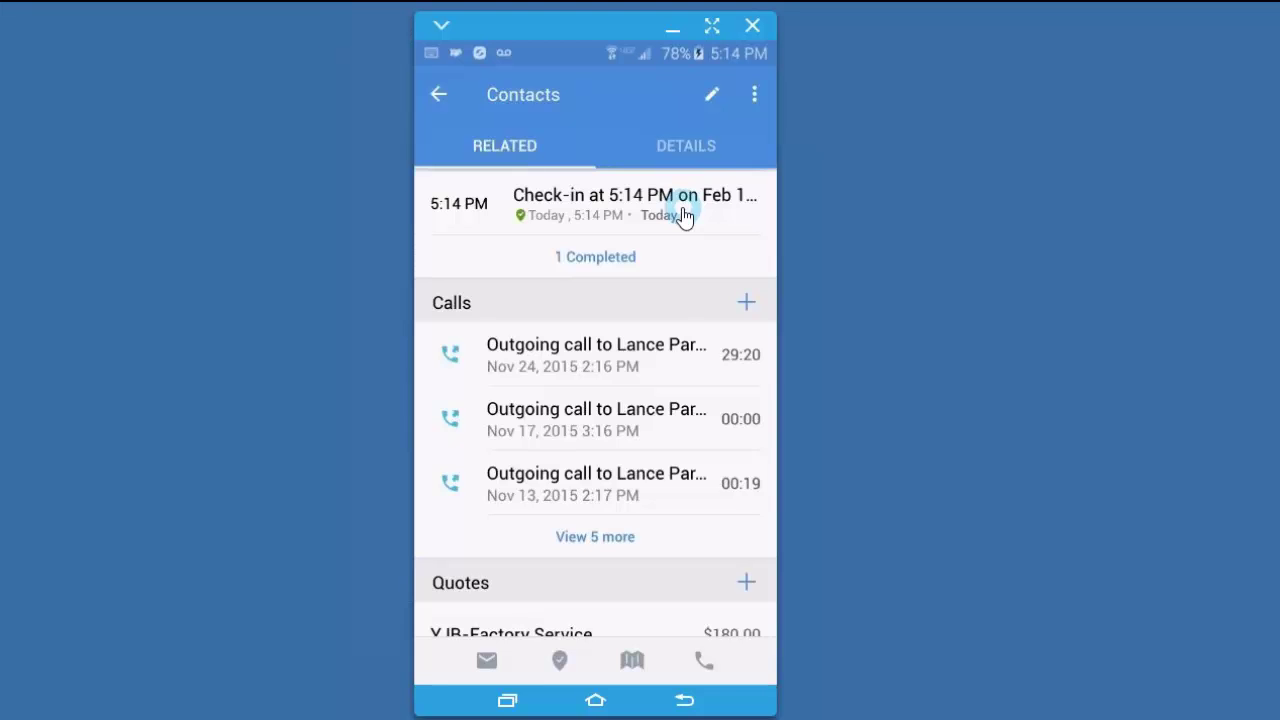
pyautogui.scroll(3, 684, 219)
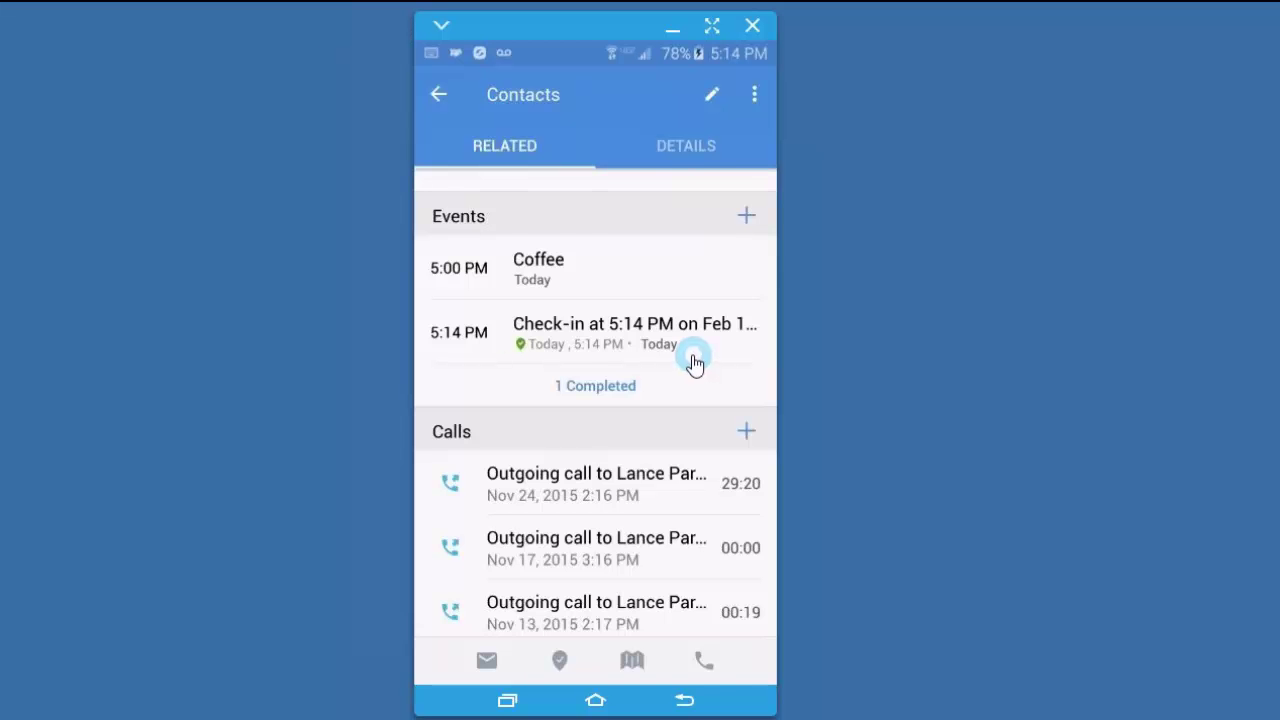
pyautogui.scroll(4, 695, 362)
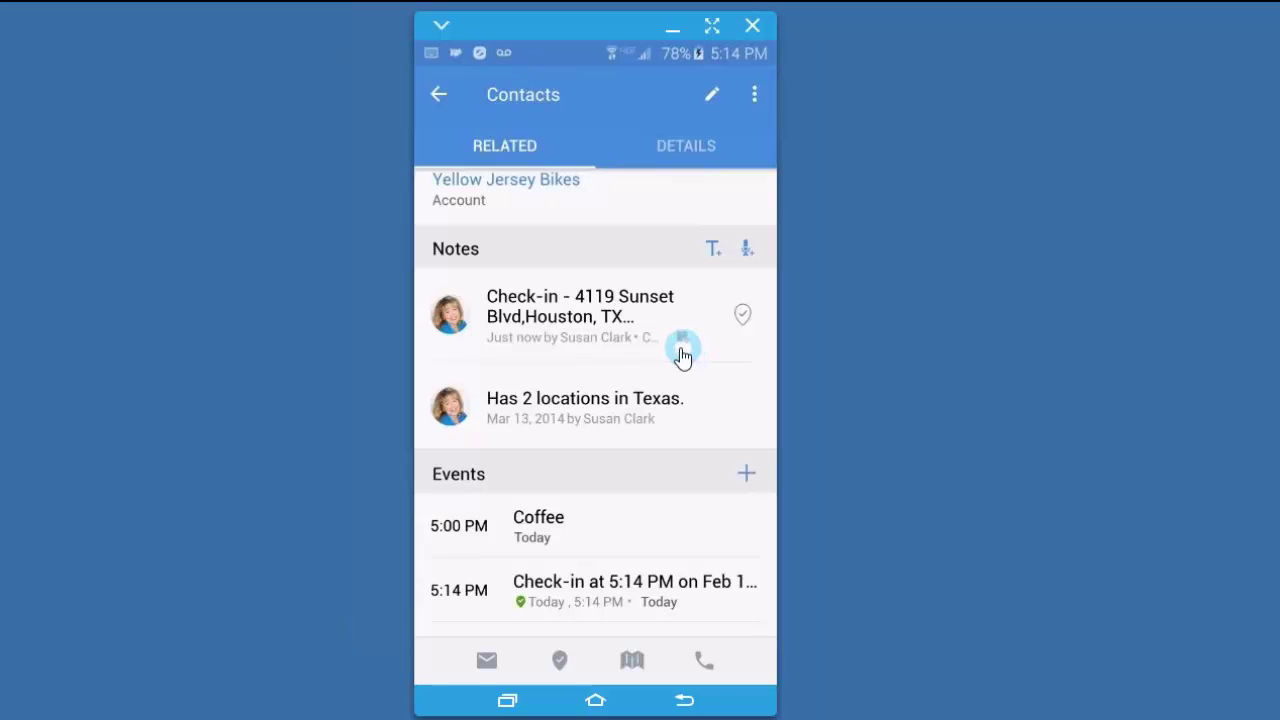
# Leave the contact record and its search, and open the app's Settings.
pyautogui.click(437, 100)
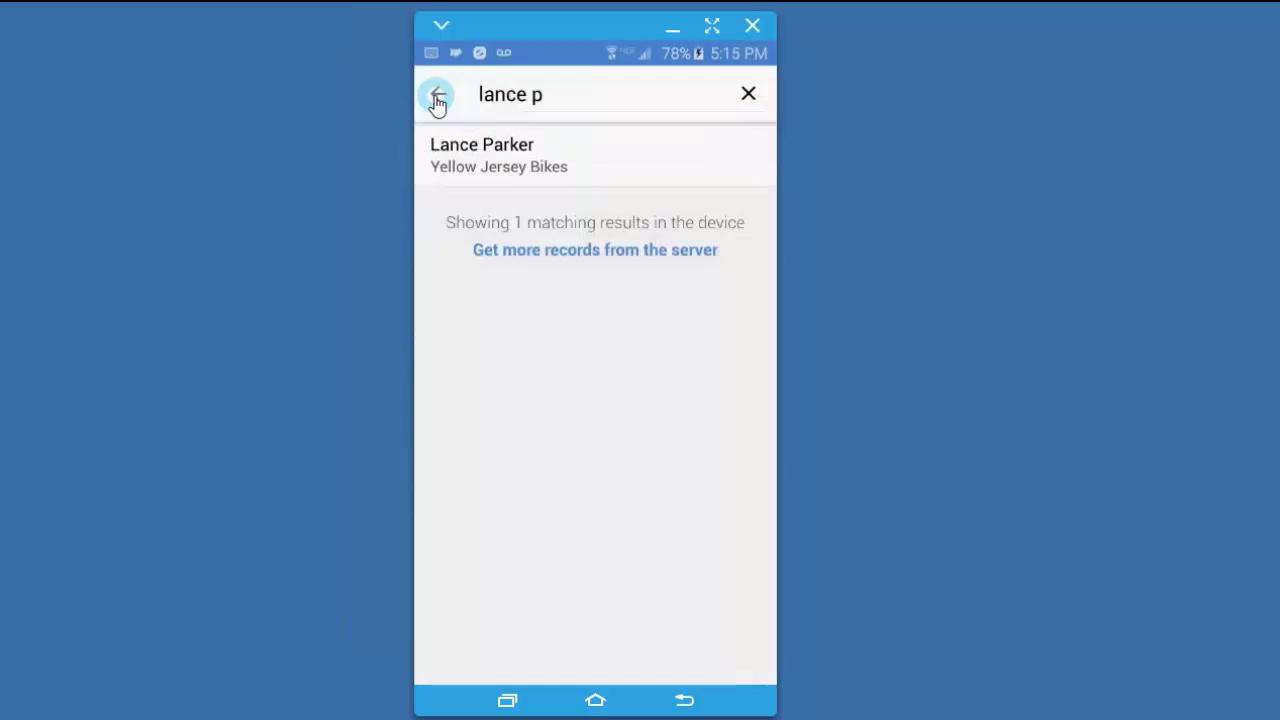
pyautogui.click(437, 100)
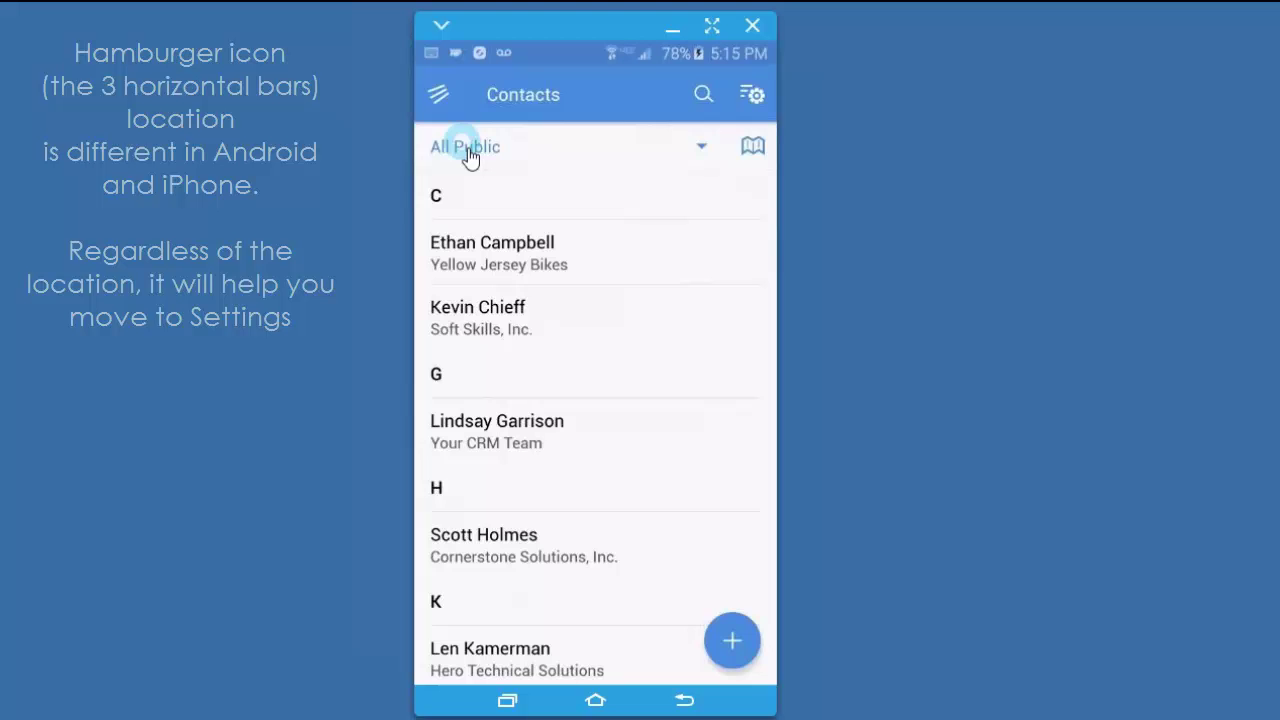
pyautogui.click(440, 100)
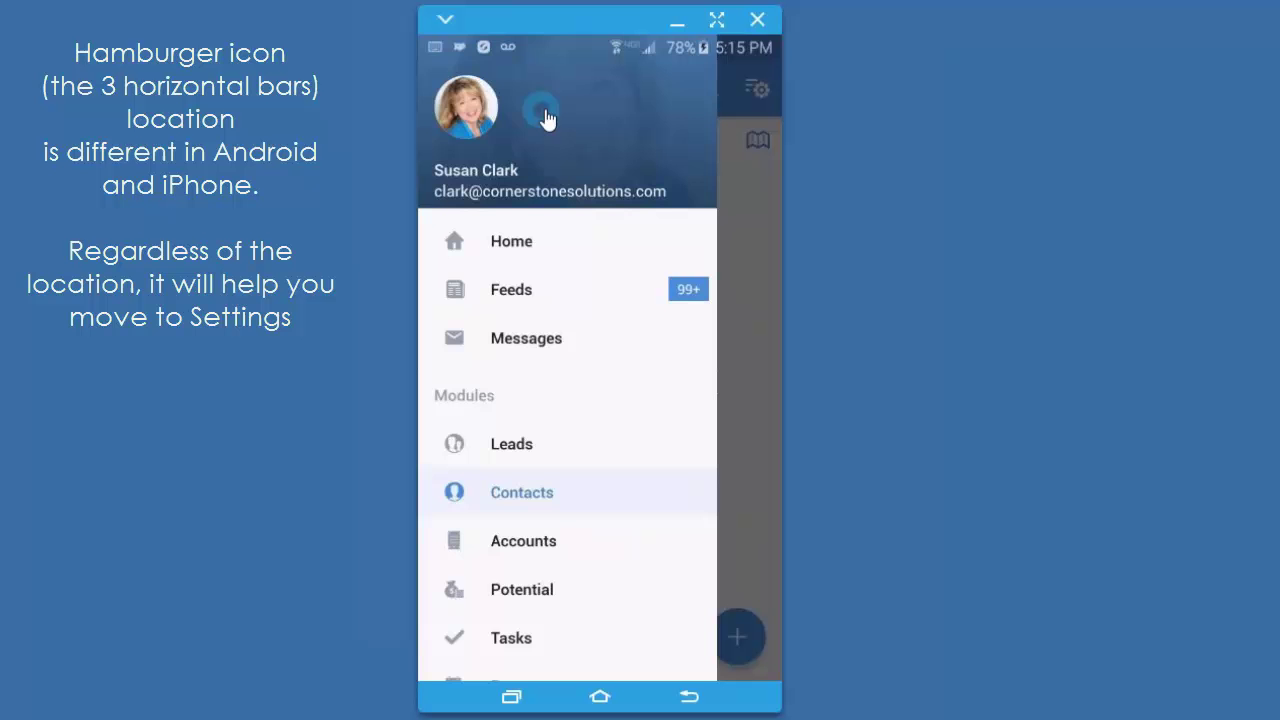
pyautogui.scroll(-10, 552, 250)
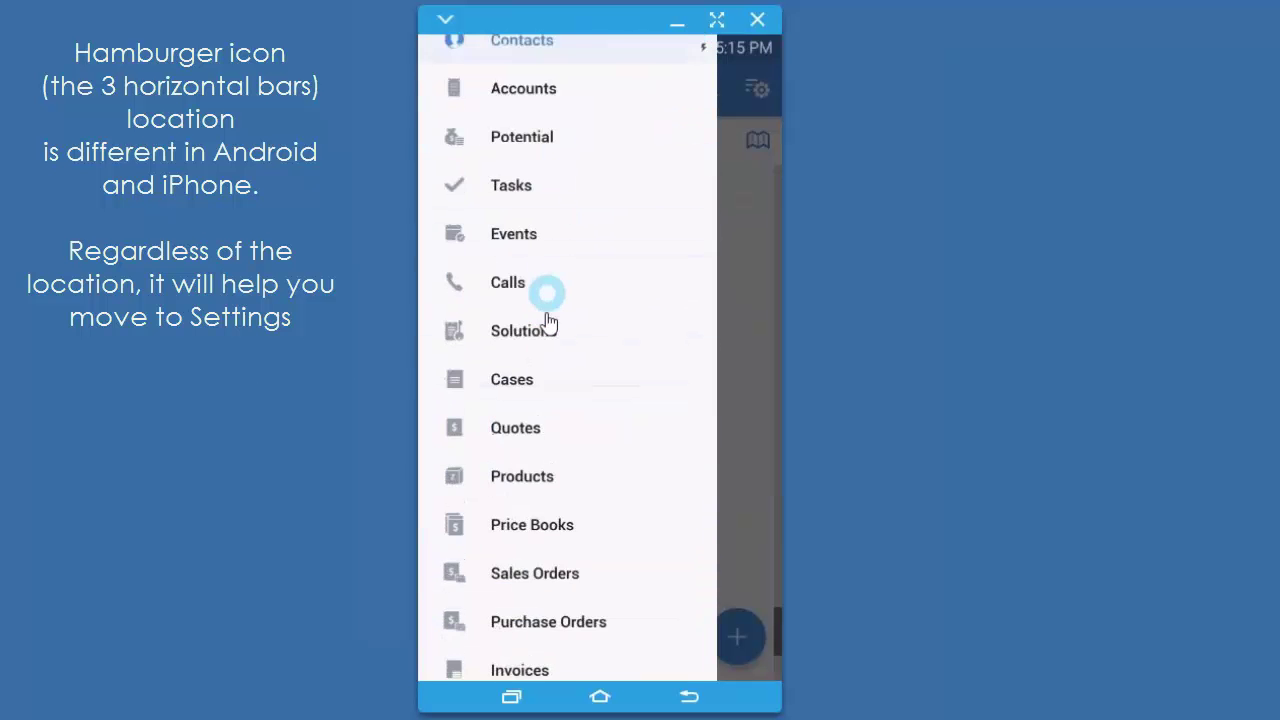
pyautogui.scroll(-3, 560, 440)
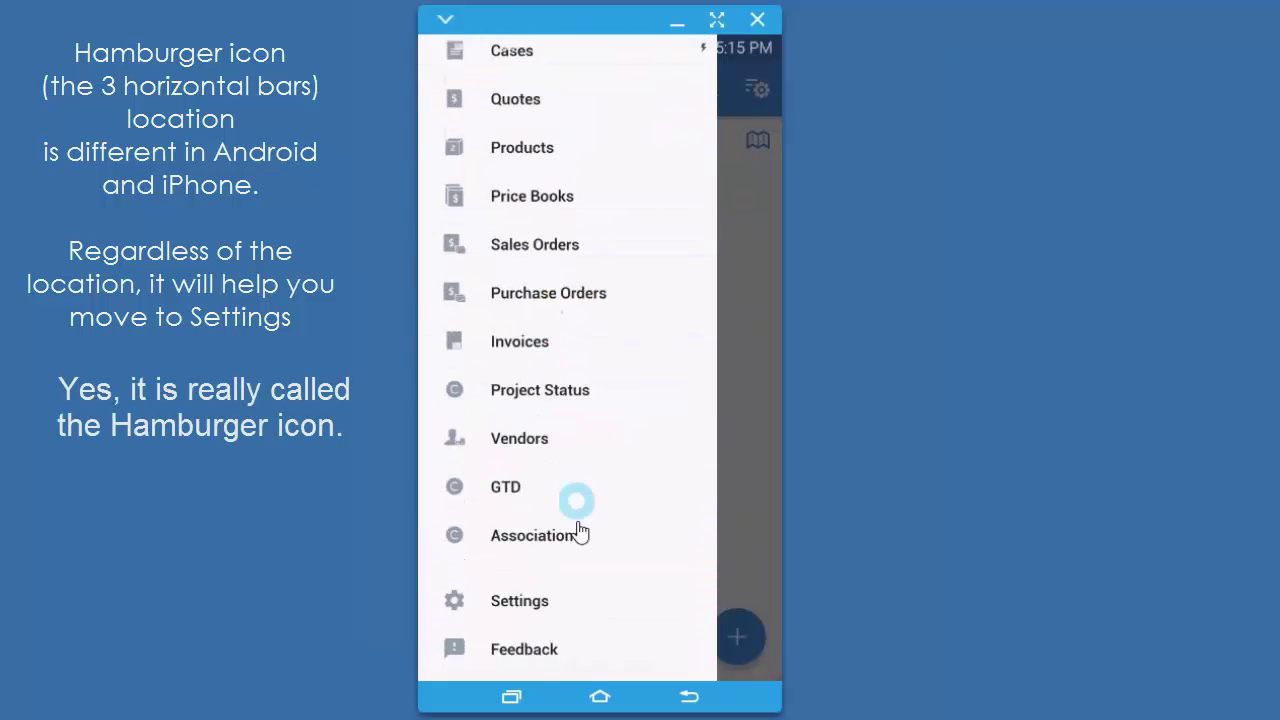
pyautogui.click(516, 610)
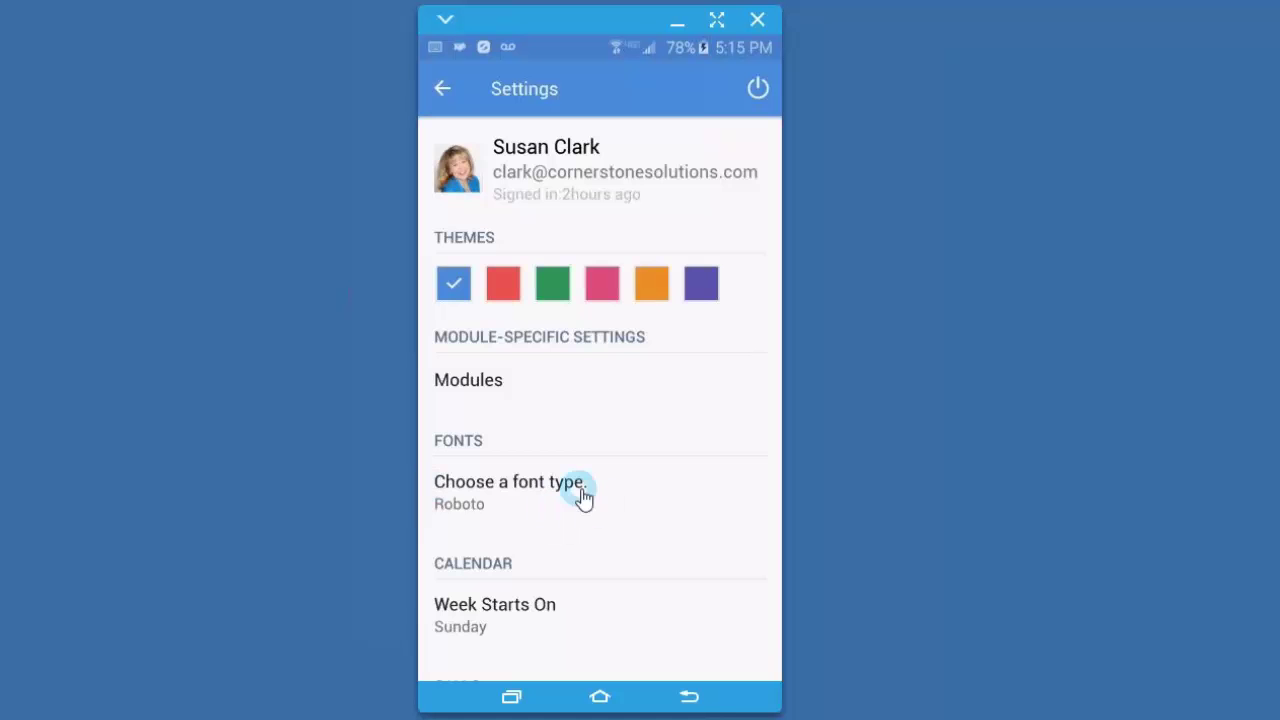
# Set the calendar's Week Starts On option to Monday.
pyautogui.scroll(-3, 594, 505)
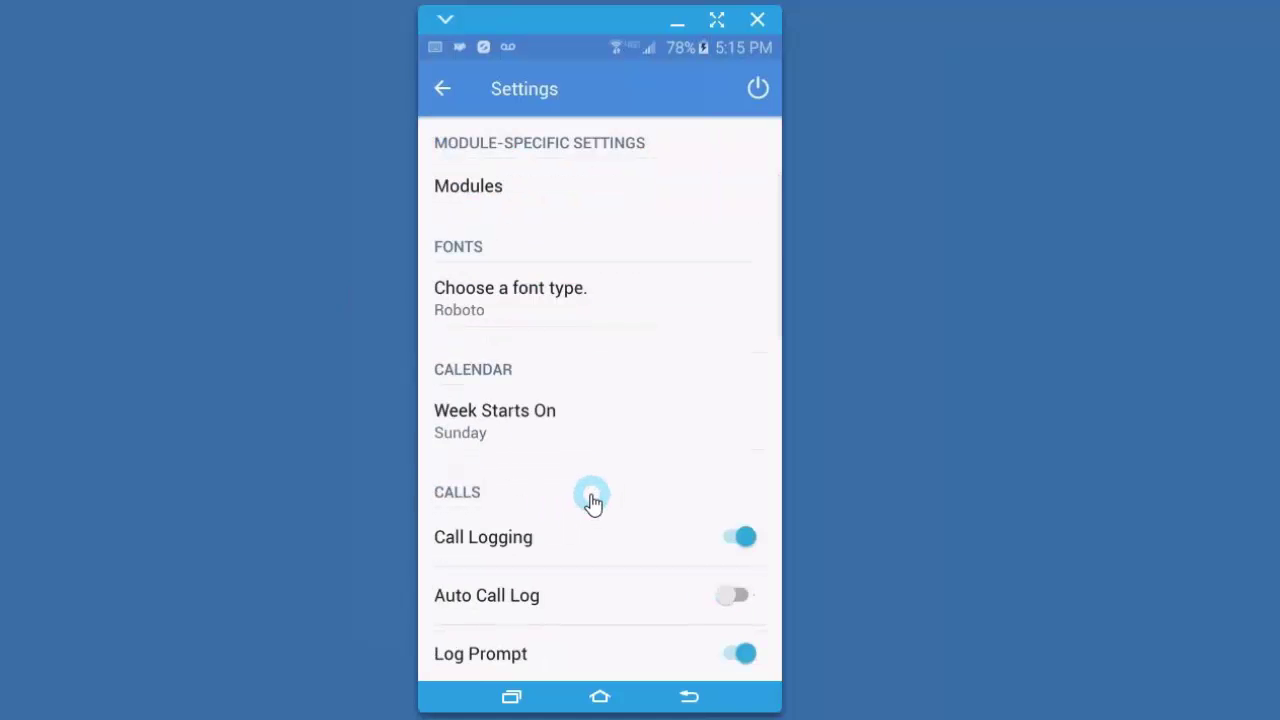
pyautogui.click(490, 415)
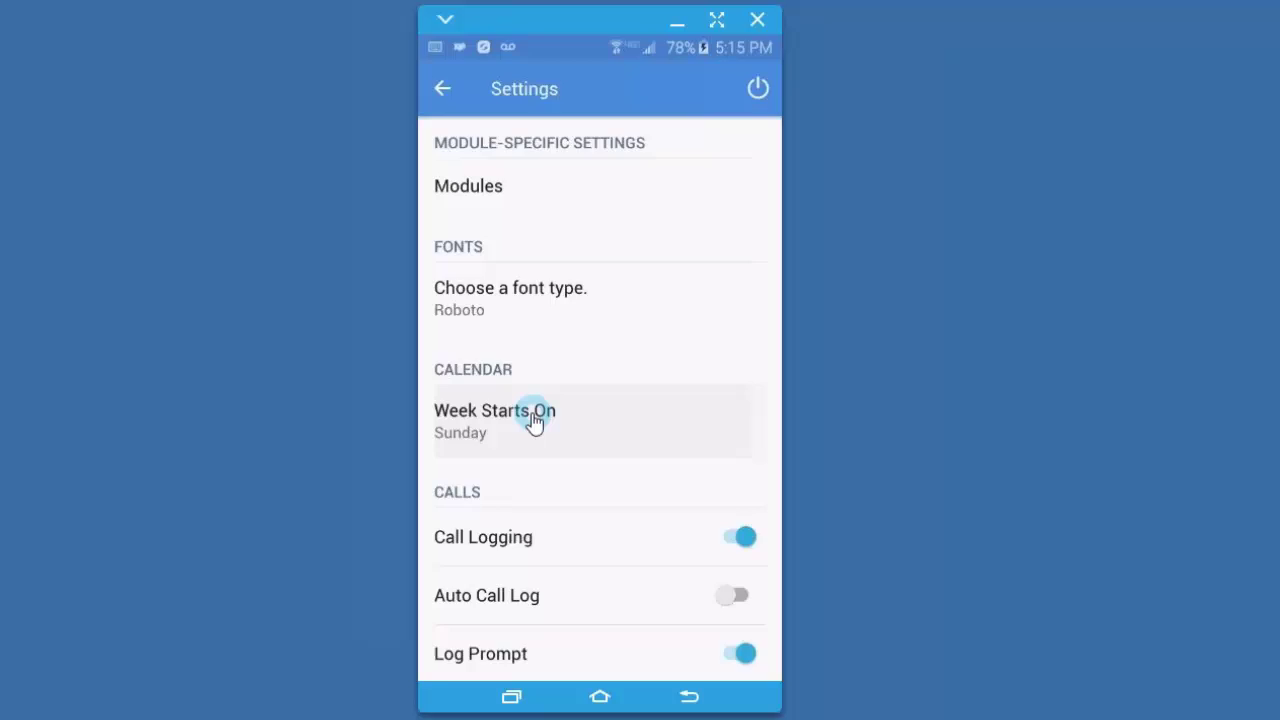
pyautogui.click(489, 268)
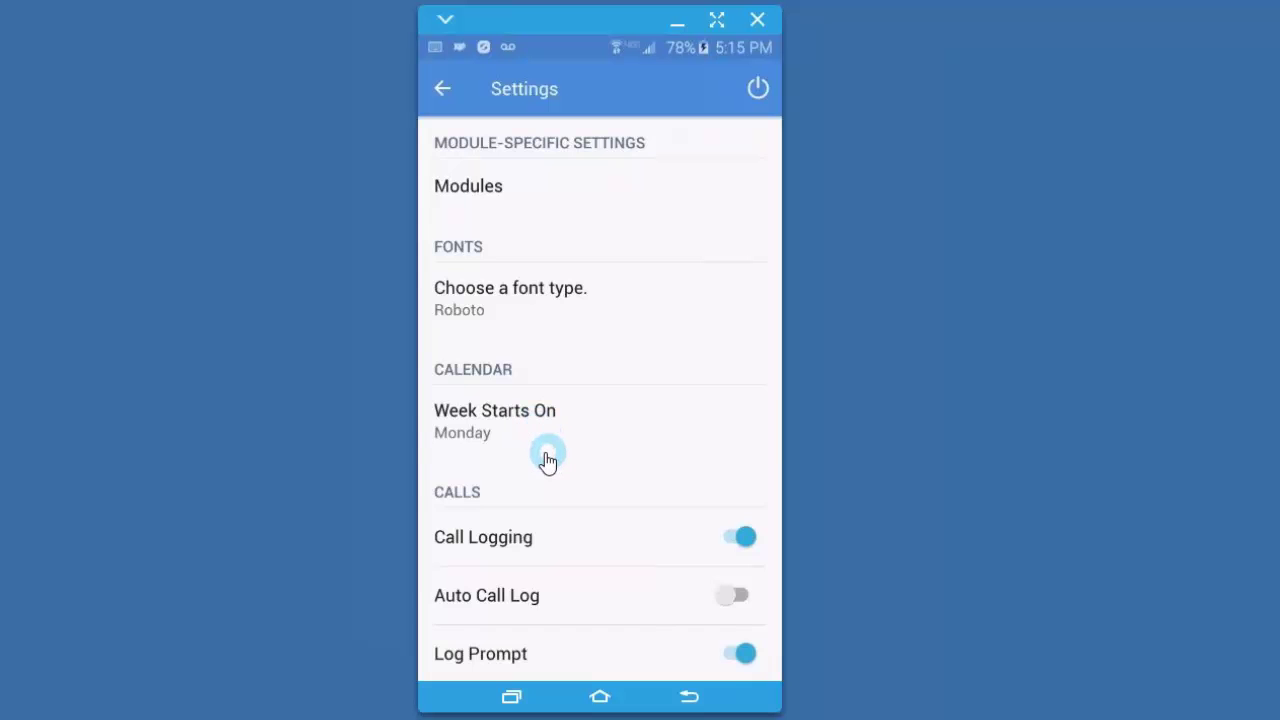
# Review the call logging settings, and turn off Sound and Vibration for notifications.
pyautogui.scroll(-3, 548, 470)
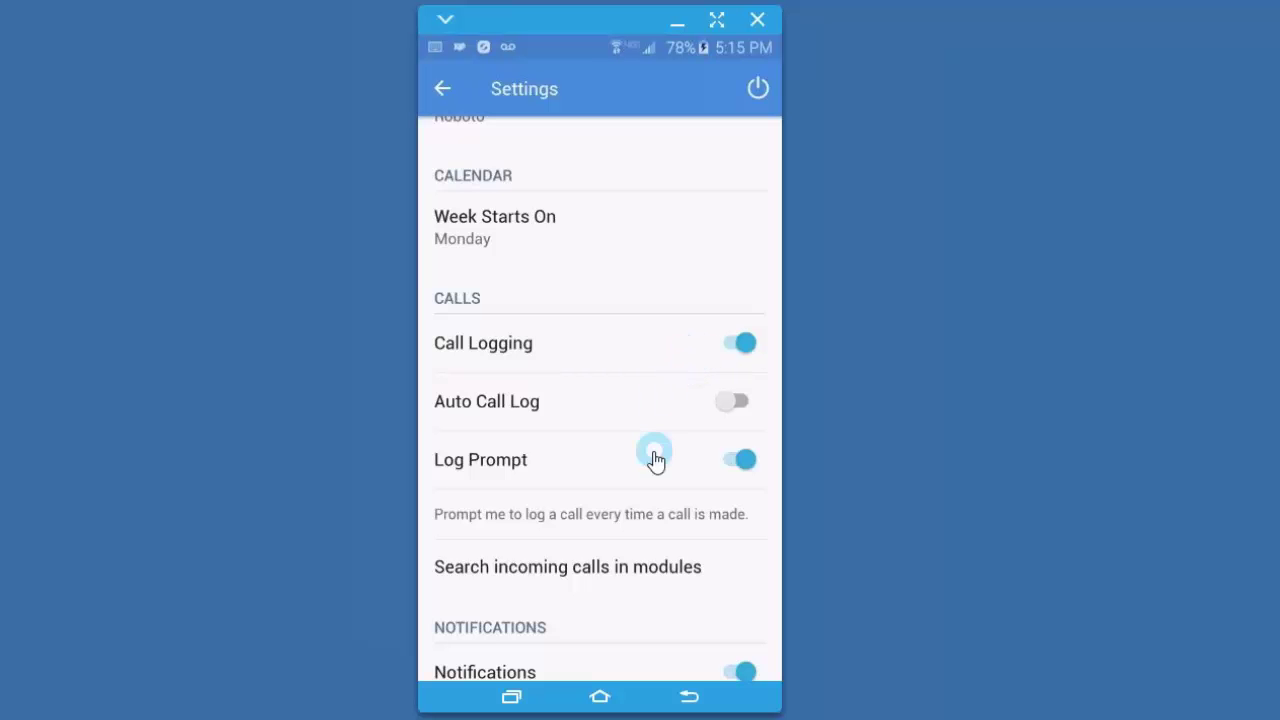
pyautogui.scroll(-2, 640, 488)
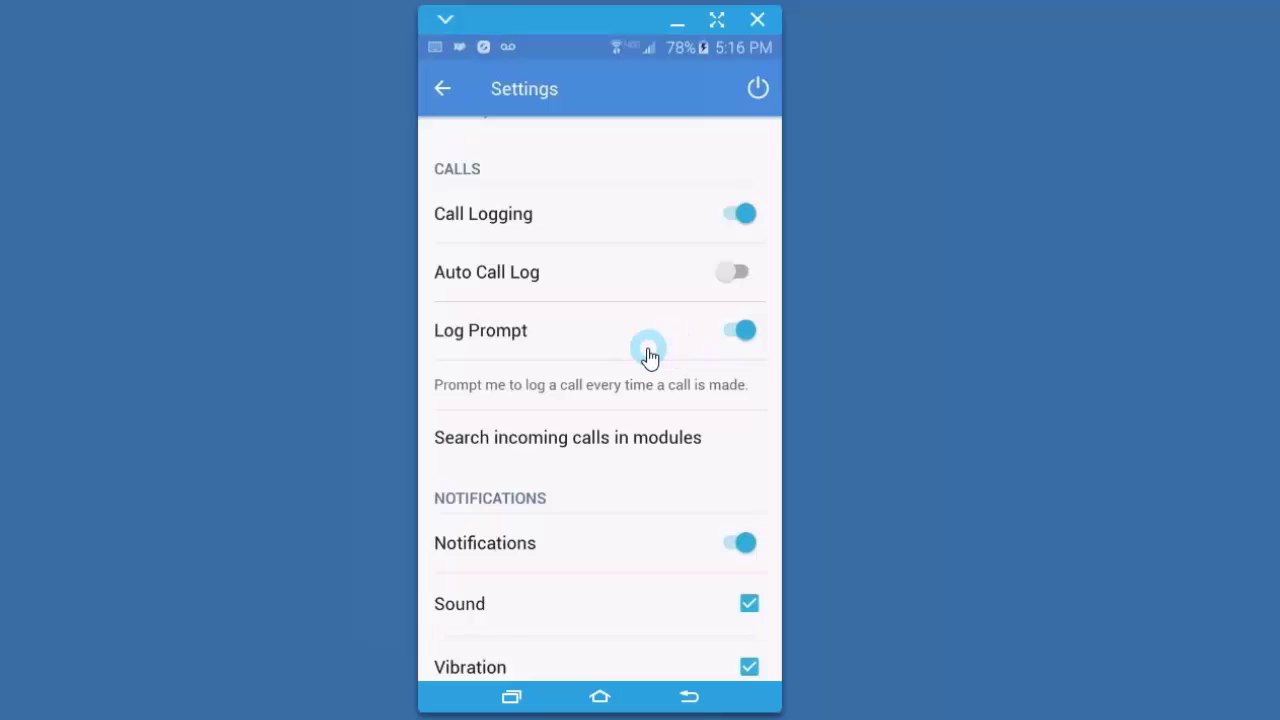
pyautogui.scroll(-2, 649, 357)
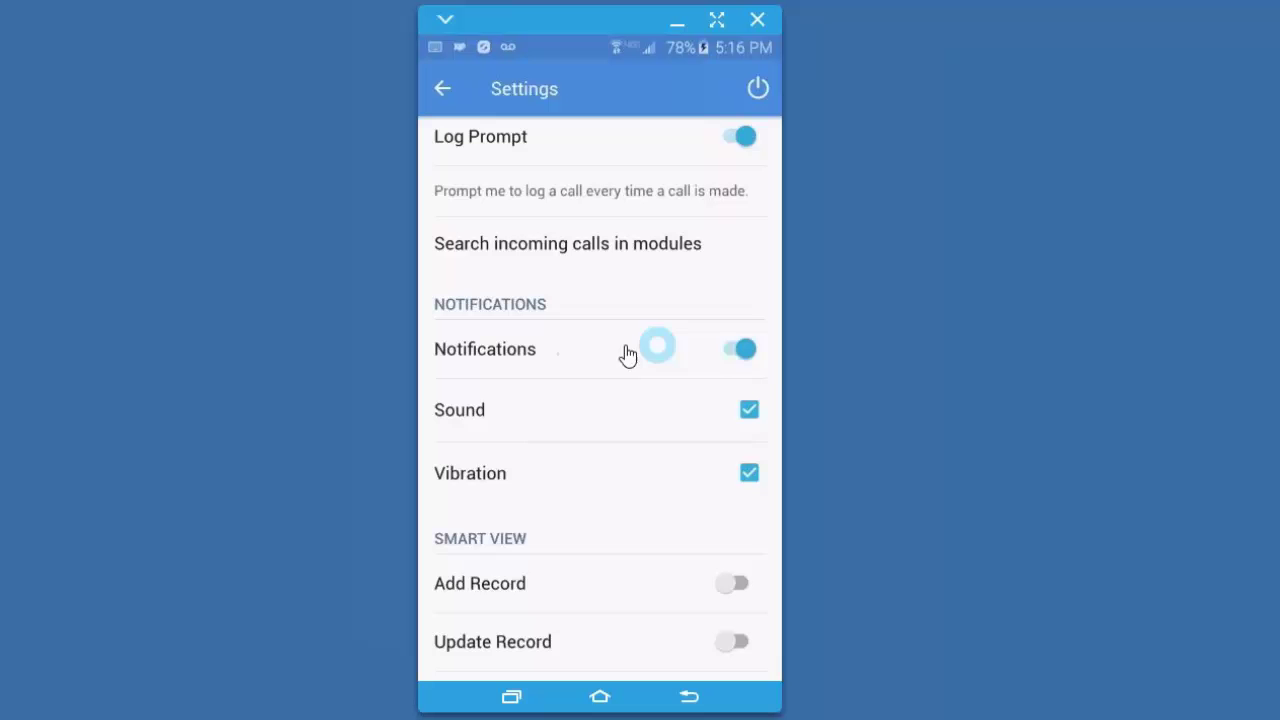
pyautogui.click(750, 412)
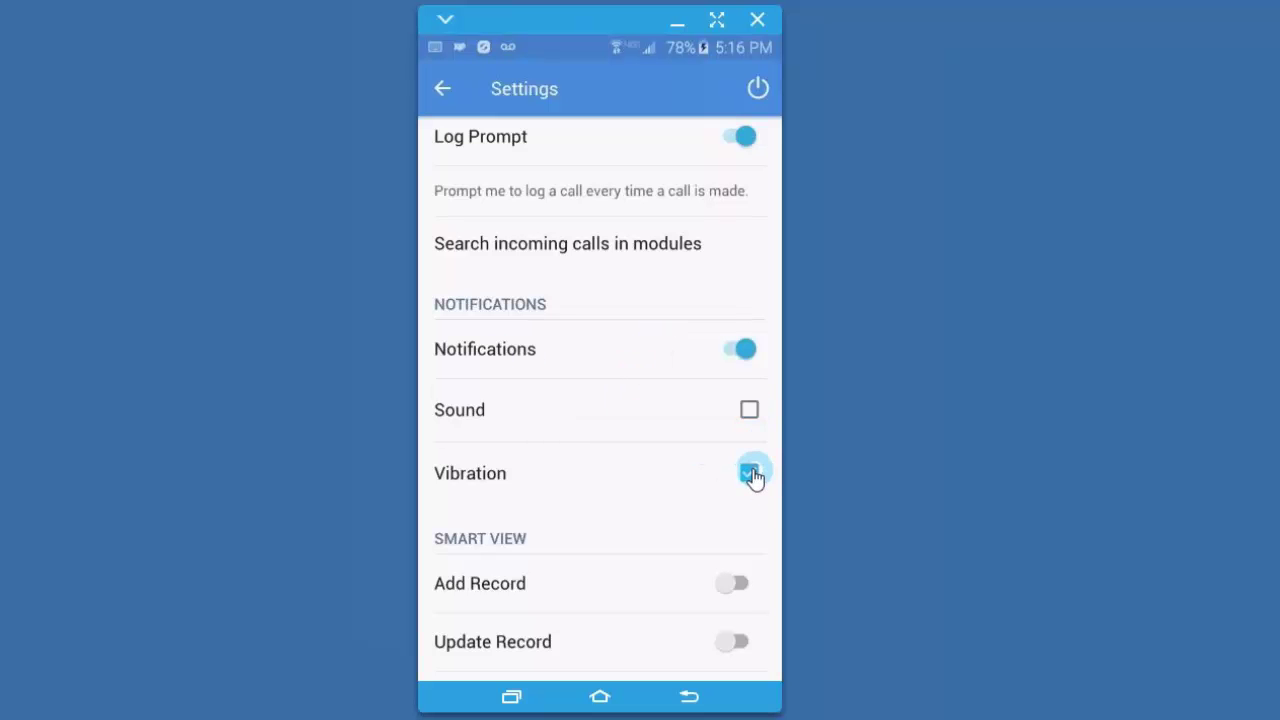
pyautogui.click(750, 474)
# Examine the Smart View options for records and related lists, and return to the beginning of the settings.
pyautogui.scroll(-3, 603, 508)
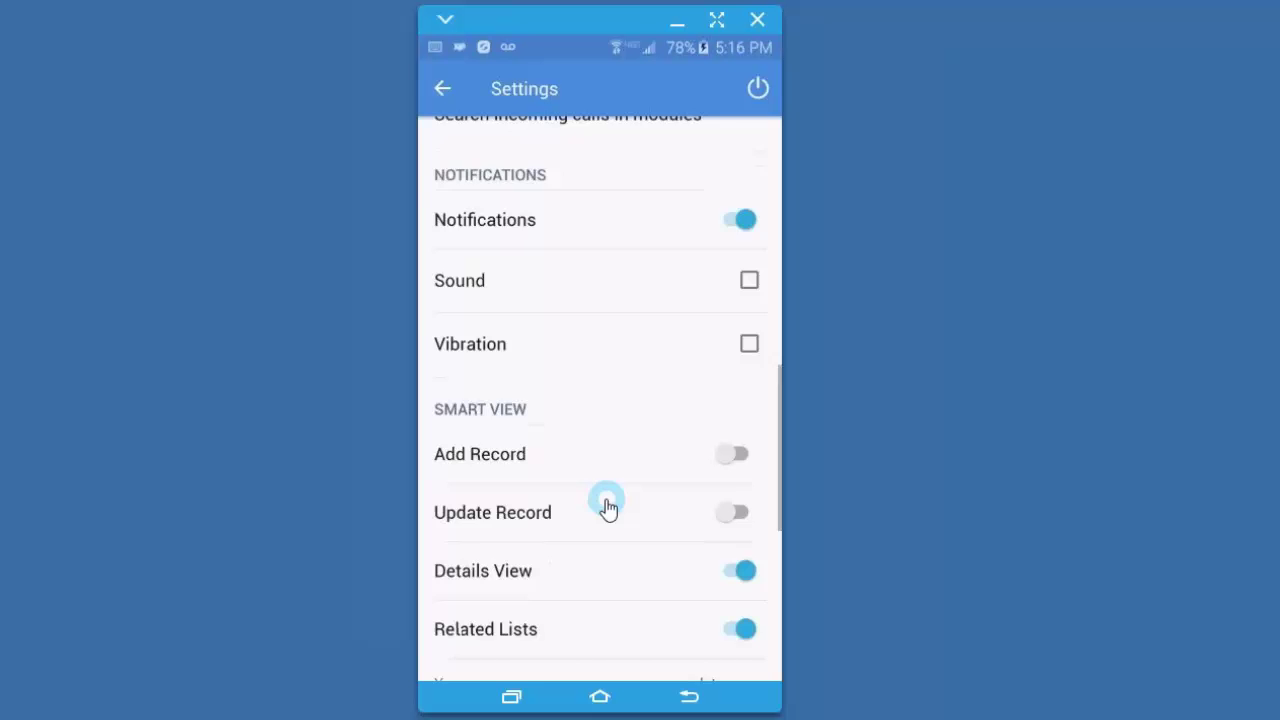
pyautogui.moveTo(591, 514); pyautogui.dragTo(628, 277)
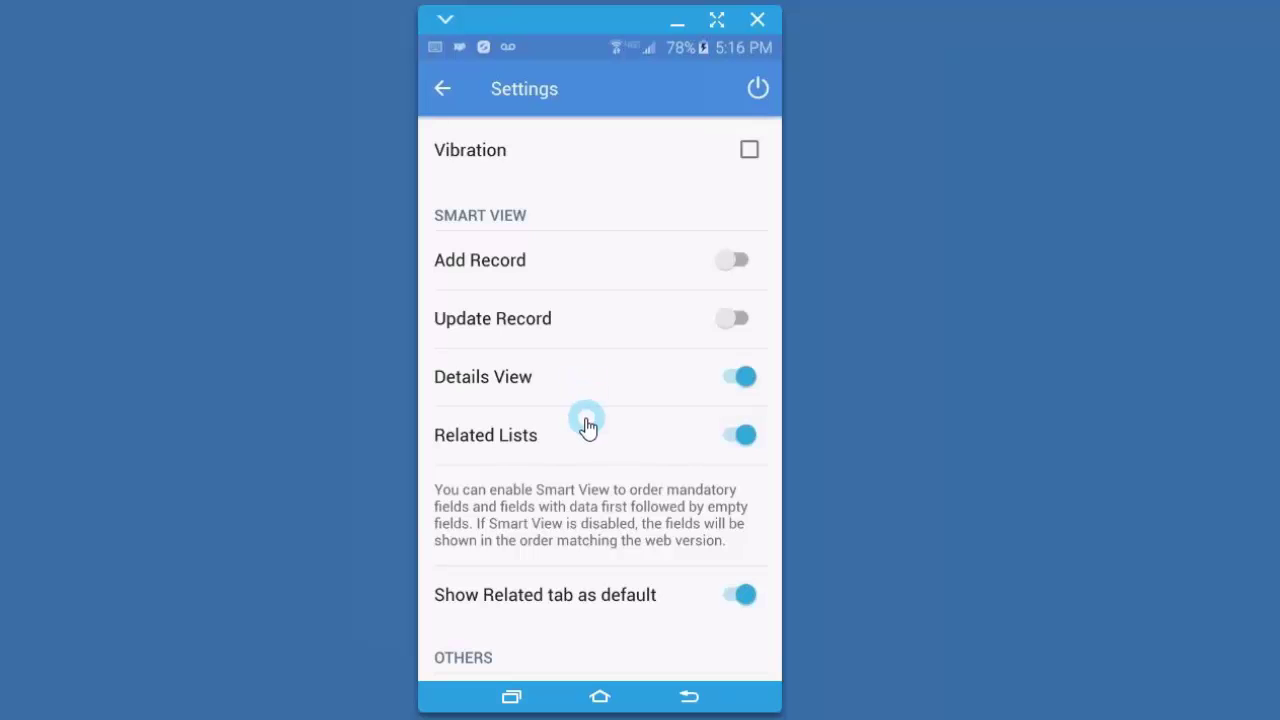
pyautogui.scroll(15, 587, 427)
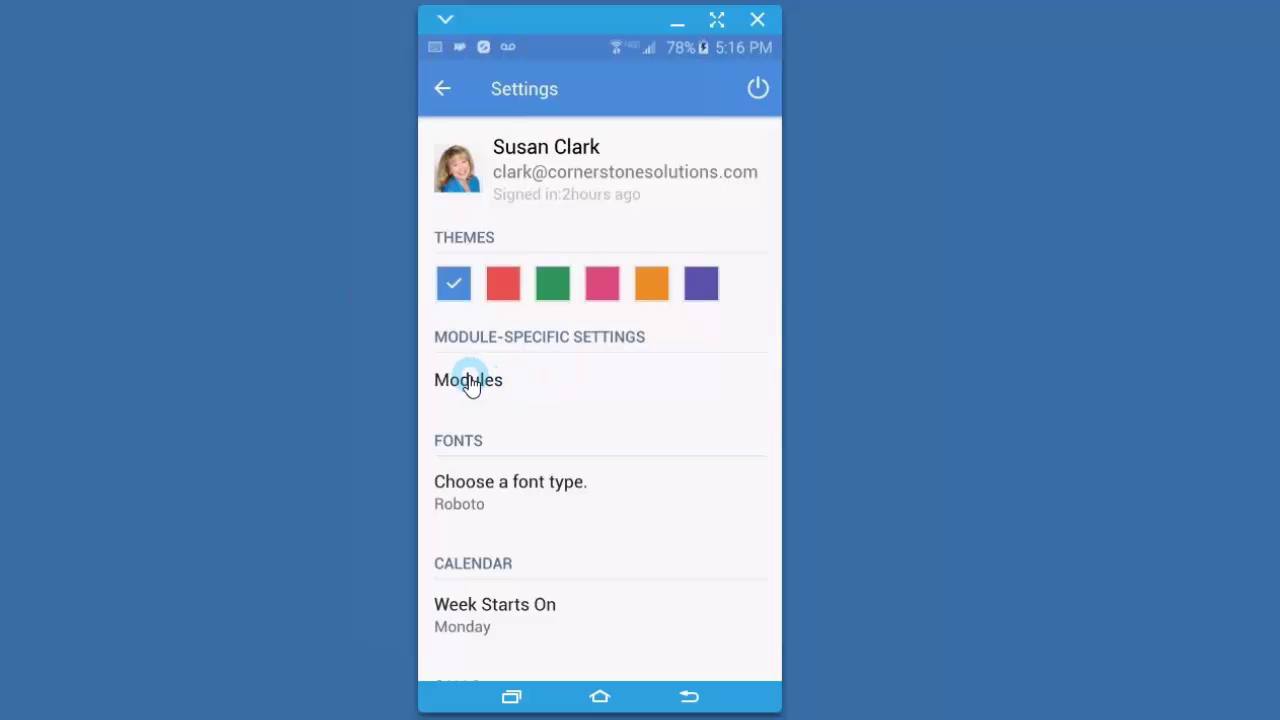
# Open the module-specific settings for Contacts and check the Group by field choices without changing them.
pyautogui.click(470, 385)
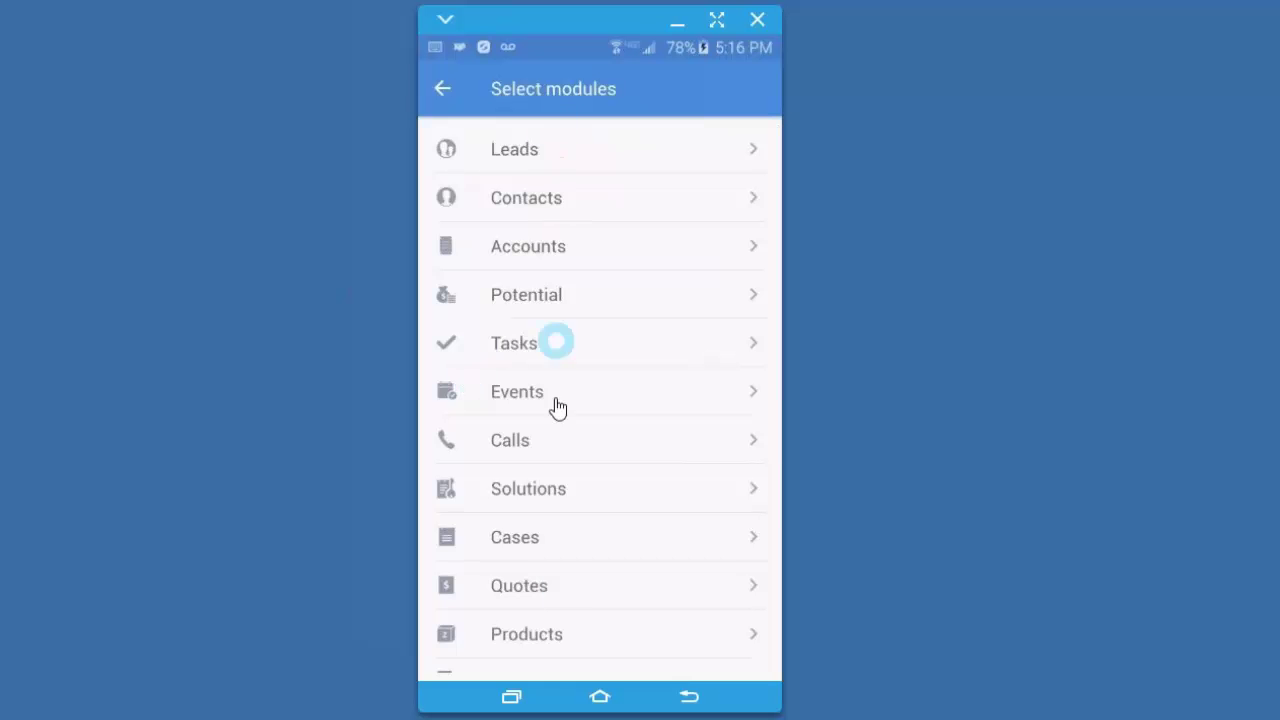
pyautogui.click(519, 200)
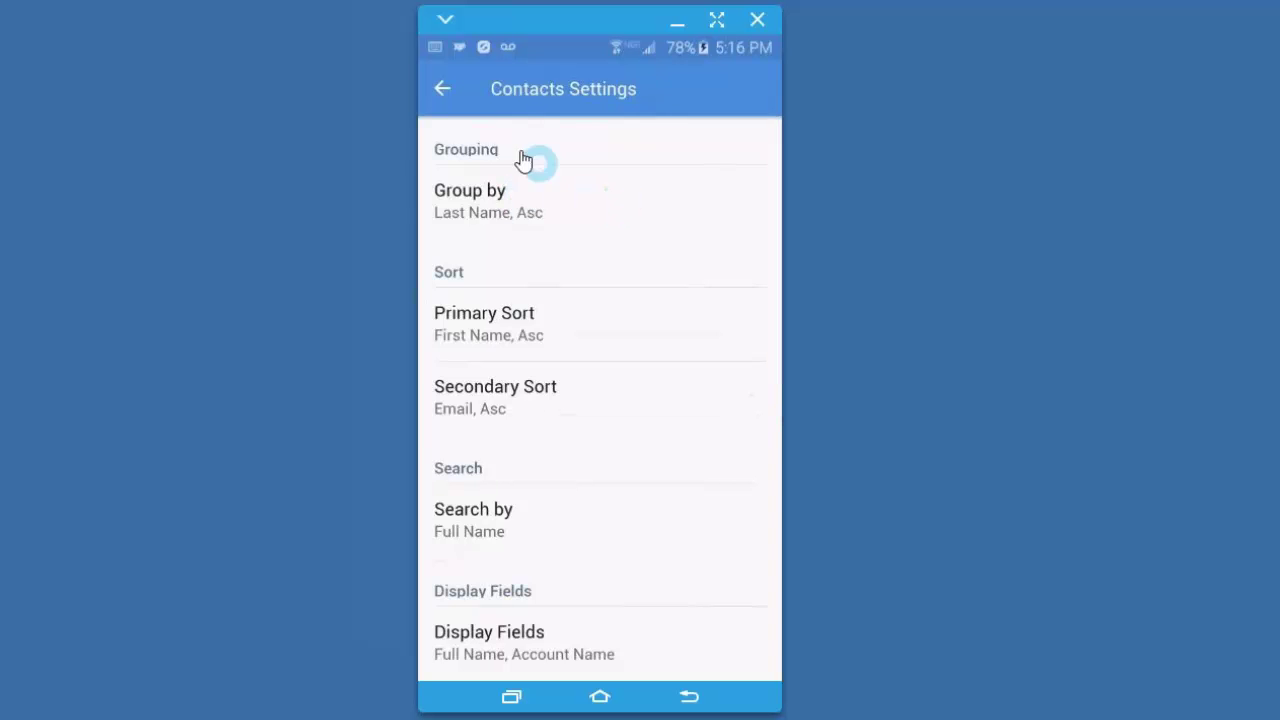
pyautogui.click(488, 211)
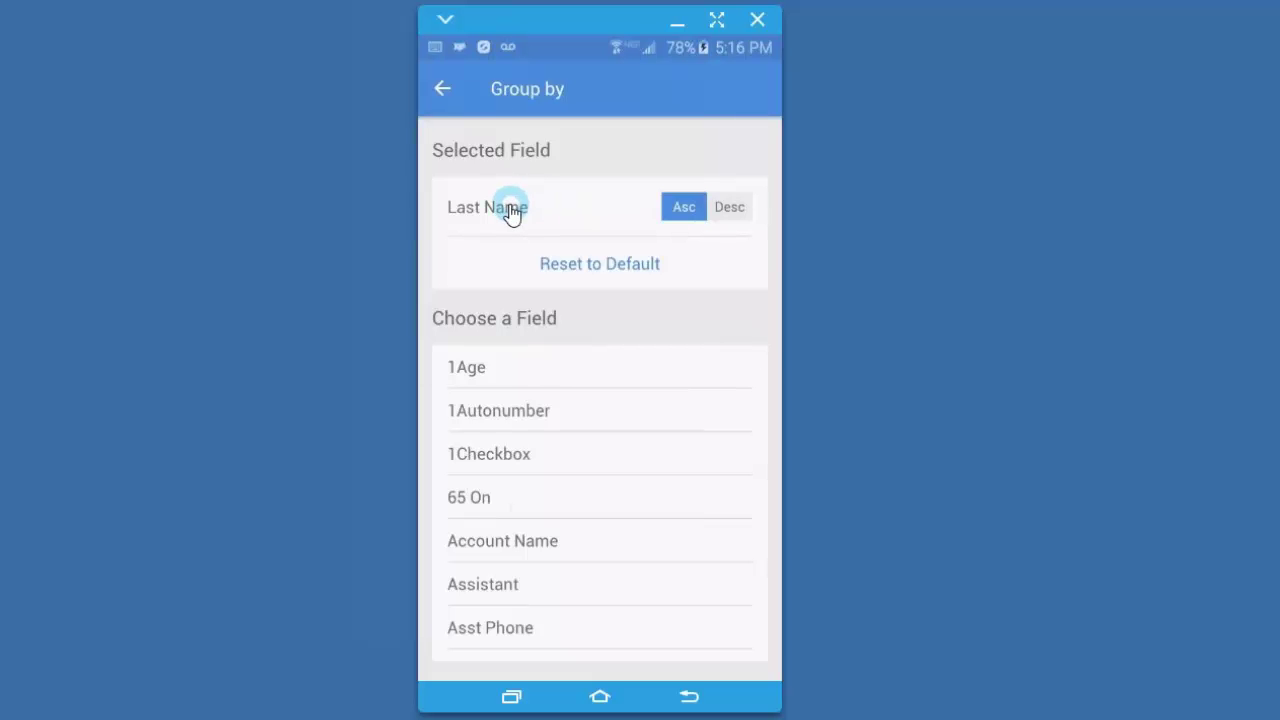
pyautogui.click(443, 94)
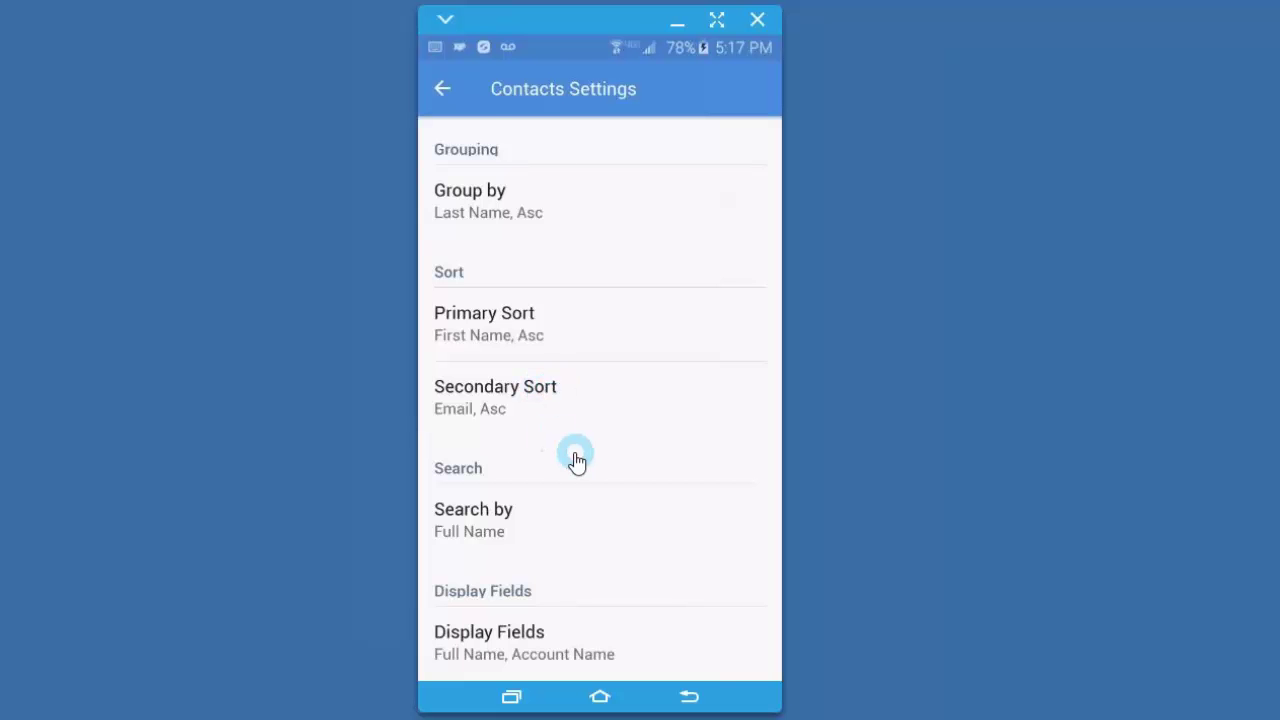
# Set the second field of the Contacts Search by setting to Account Name.
pyautogui.scroll(-1, 575, 459)
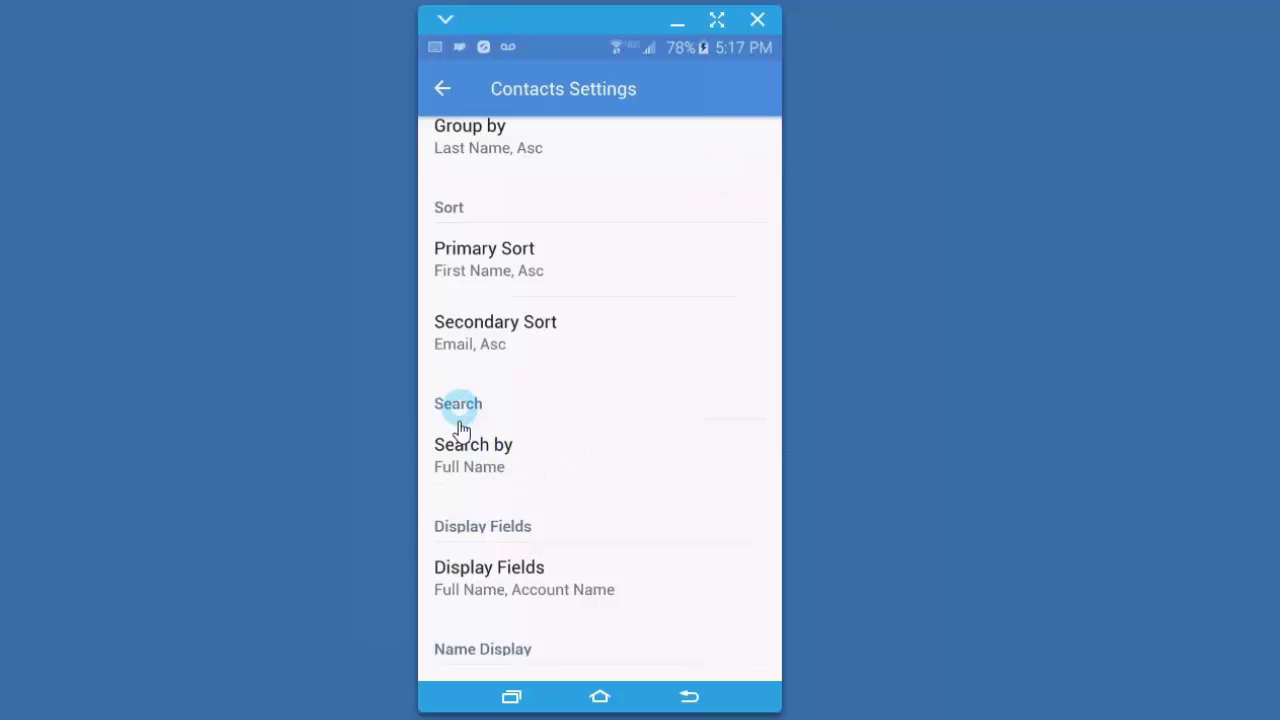
pyautogui.click(475, 455)
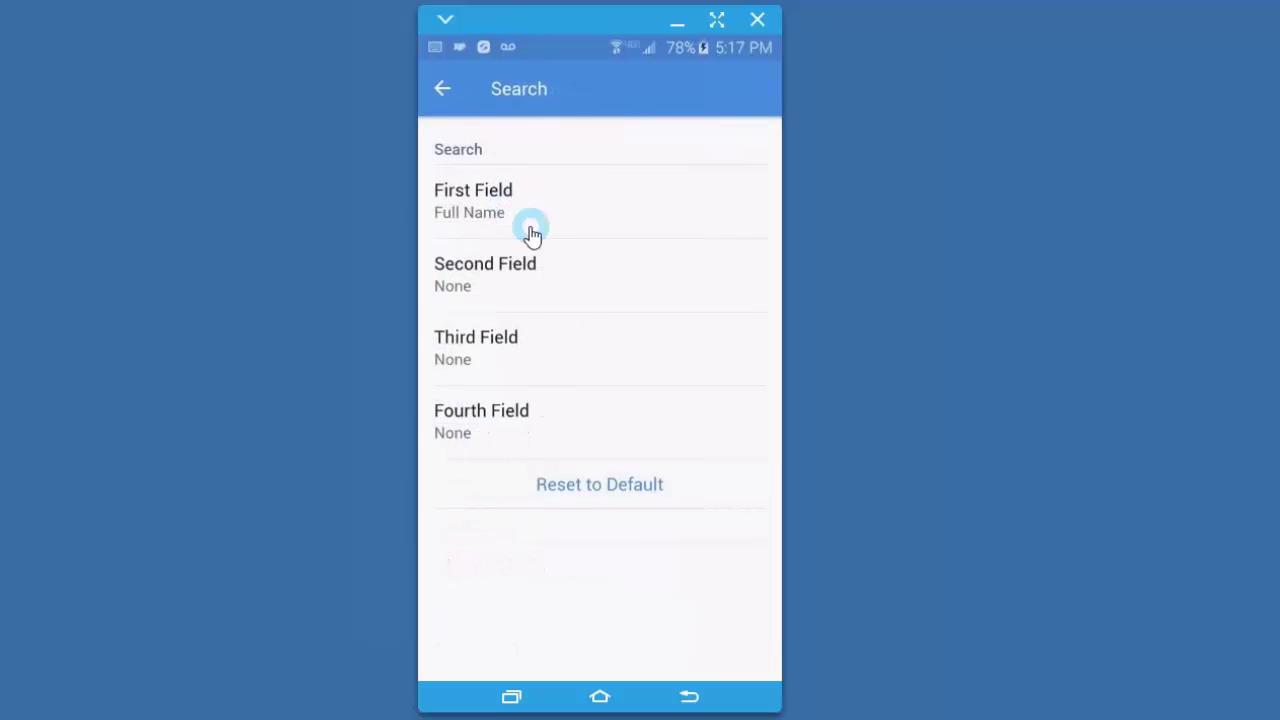
pyautogui.click(520, 277)
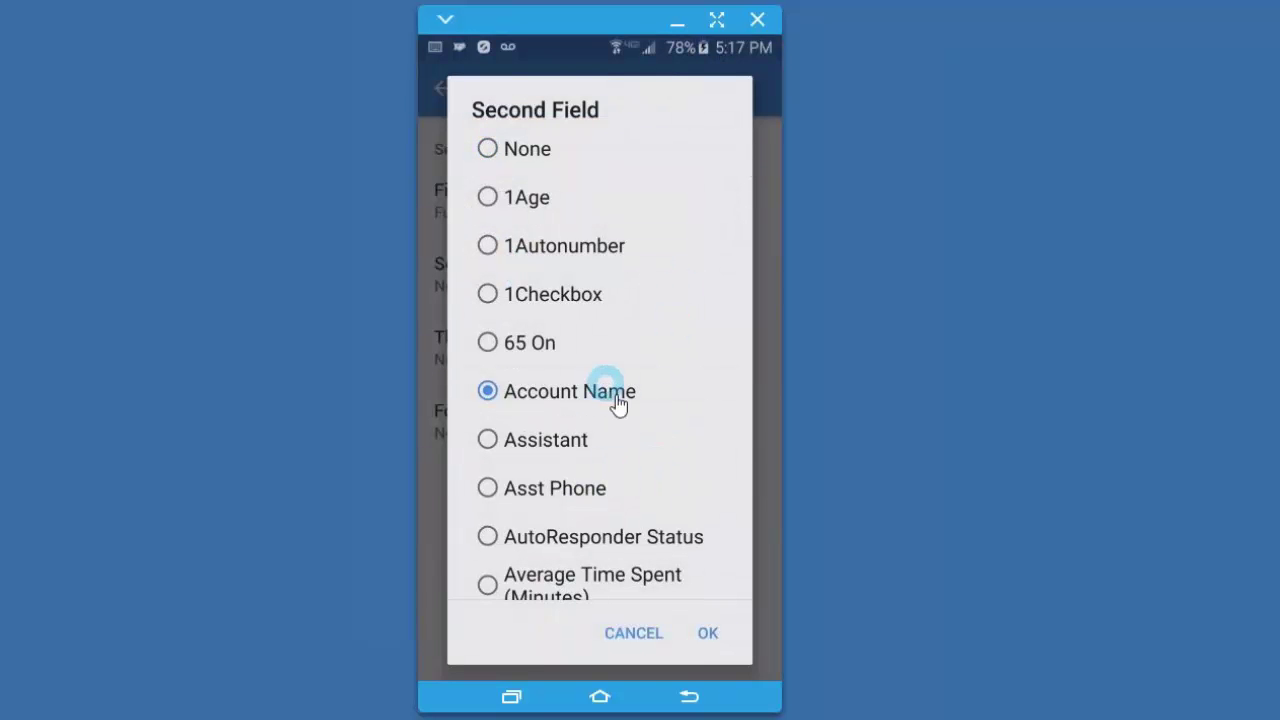
pyautogui.click(709, 636)
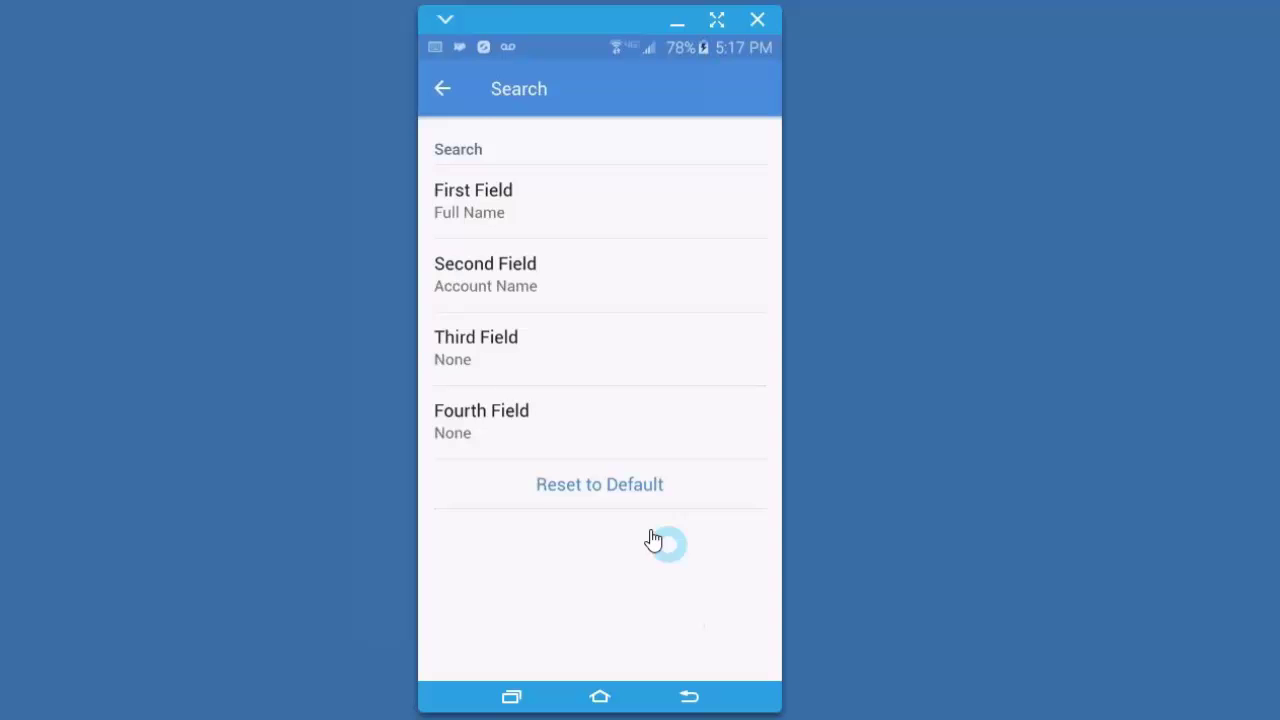
# Set the third Contacts search field to Mailing City and return to the Contacts settings.
pyautogui.click(490, 347)
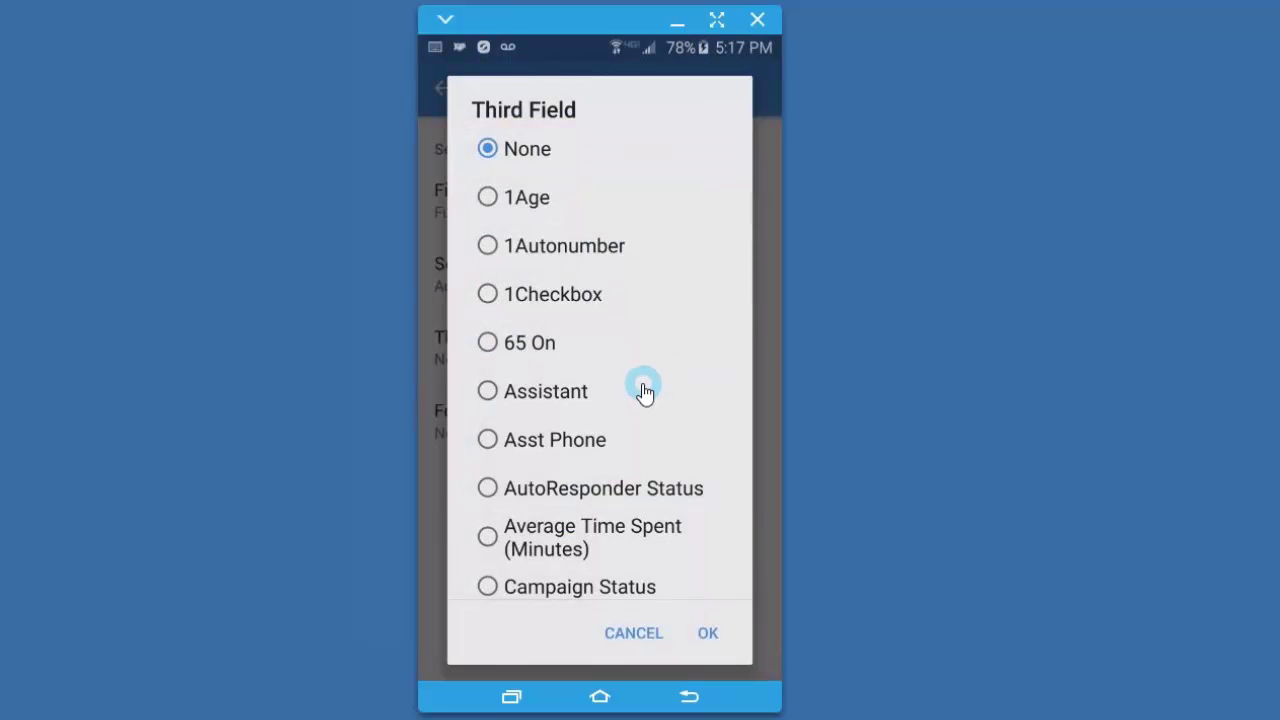
pyautogui.scroll(-10, 640, 391)
pyautogui.scroll(3, 637, 393)
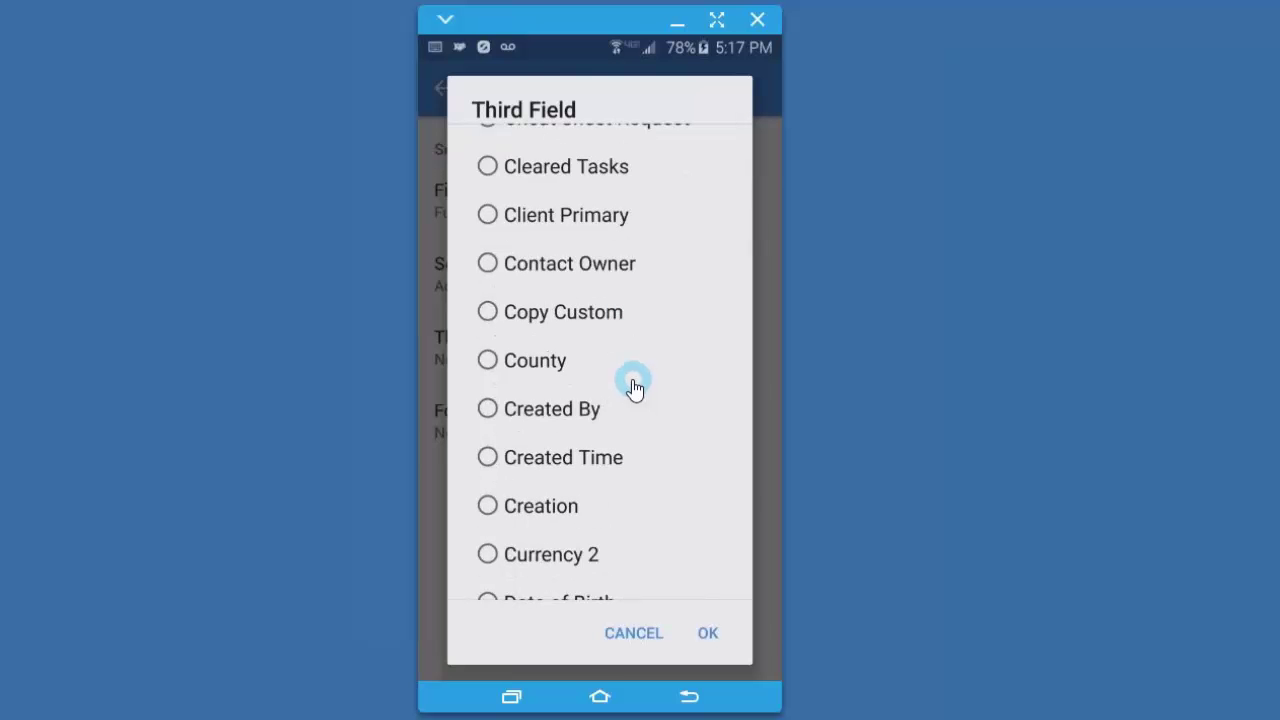
pyautogui.scroll(-8, 635, 390)
pyautogui.click(510, 222)
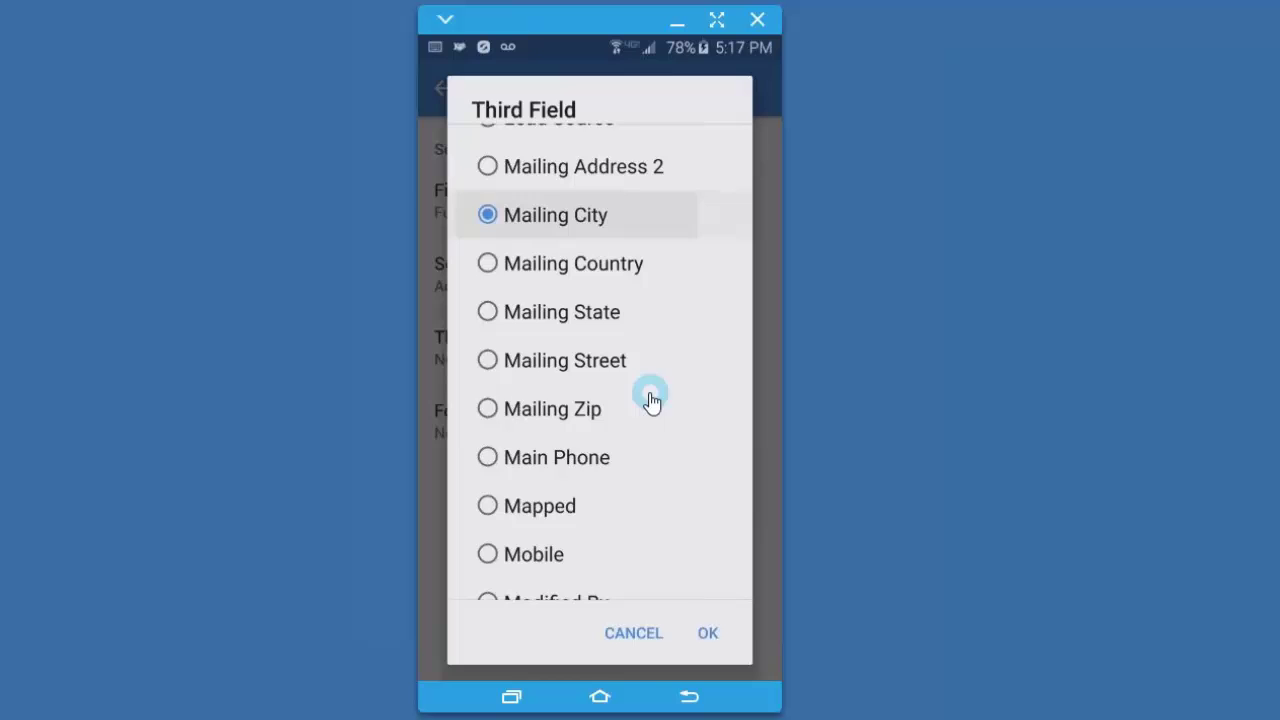
pyautogui.click(710, 633)
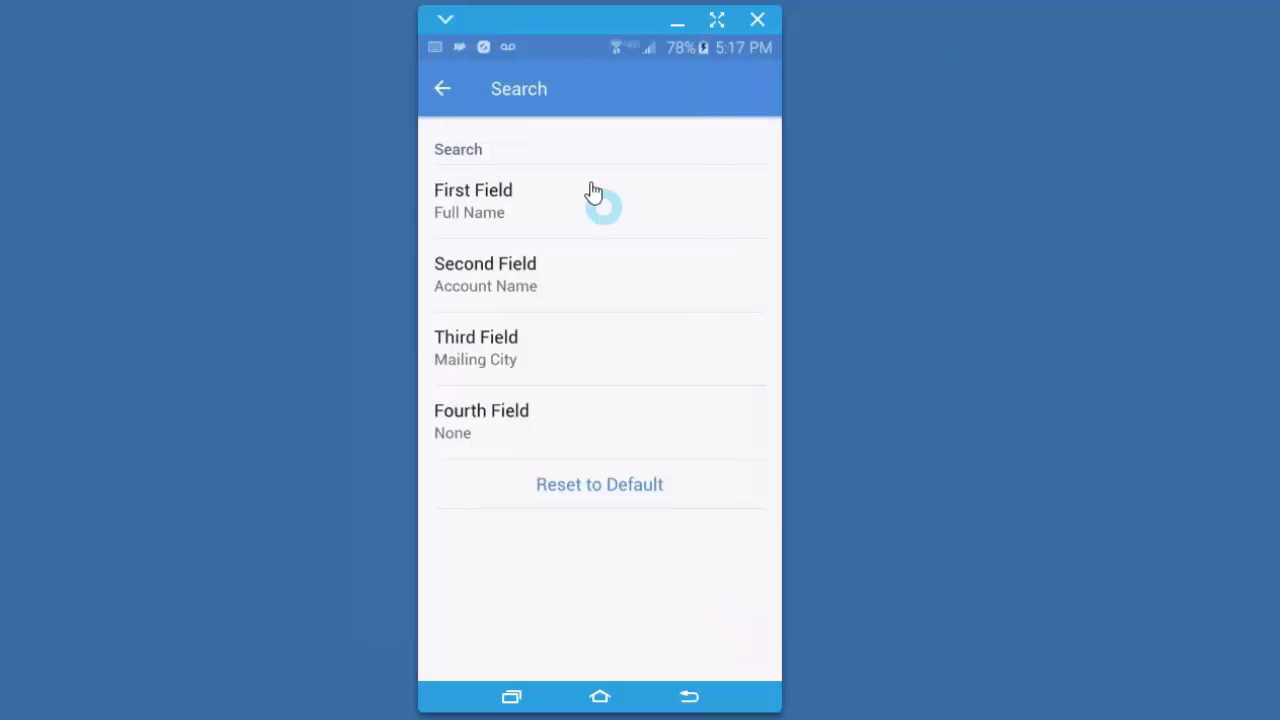
pyautogui.click(443, 91)
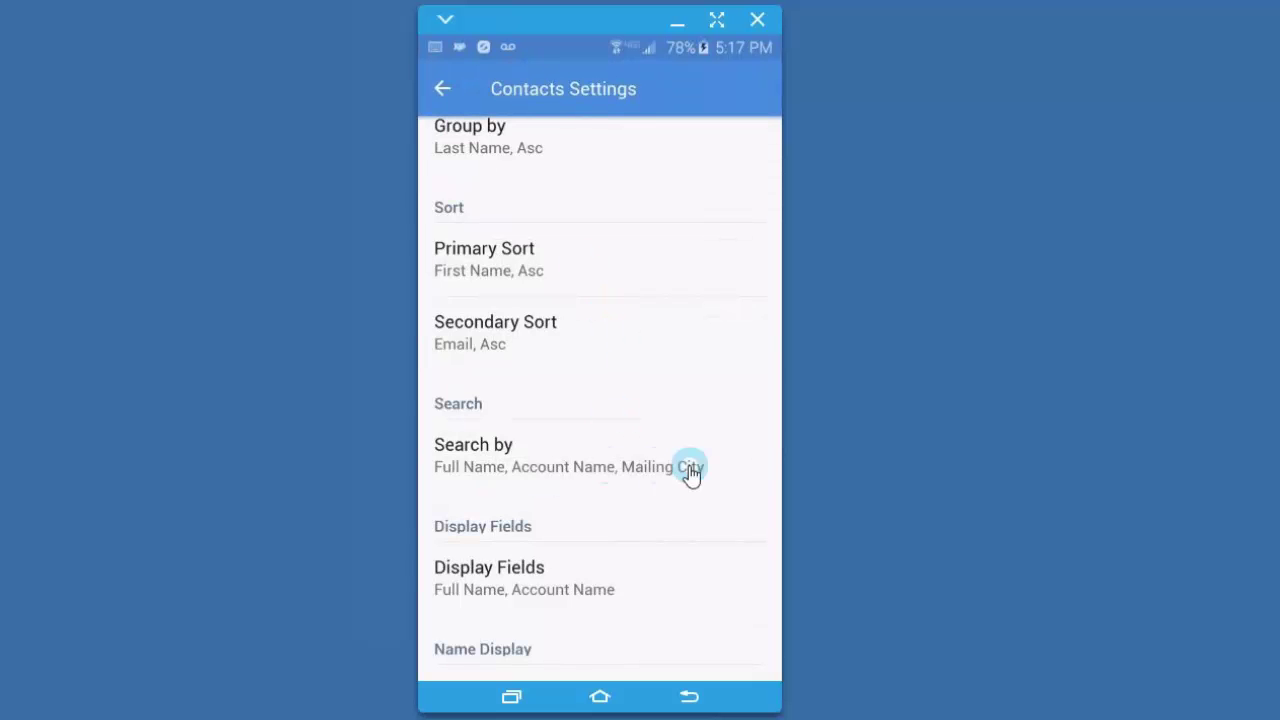
# Check the Display Fields options for Contacts without changing them, and return to the Contacts settings.
pyautogui.scroll(-2, 674, 506)
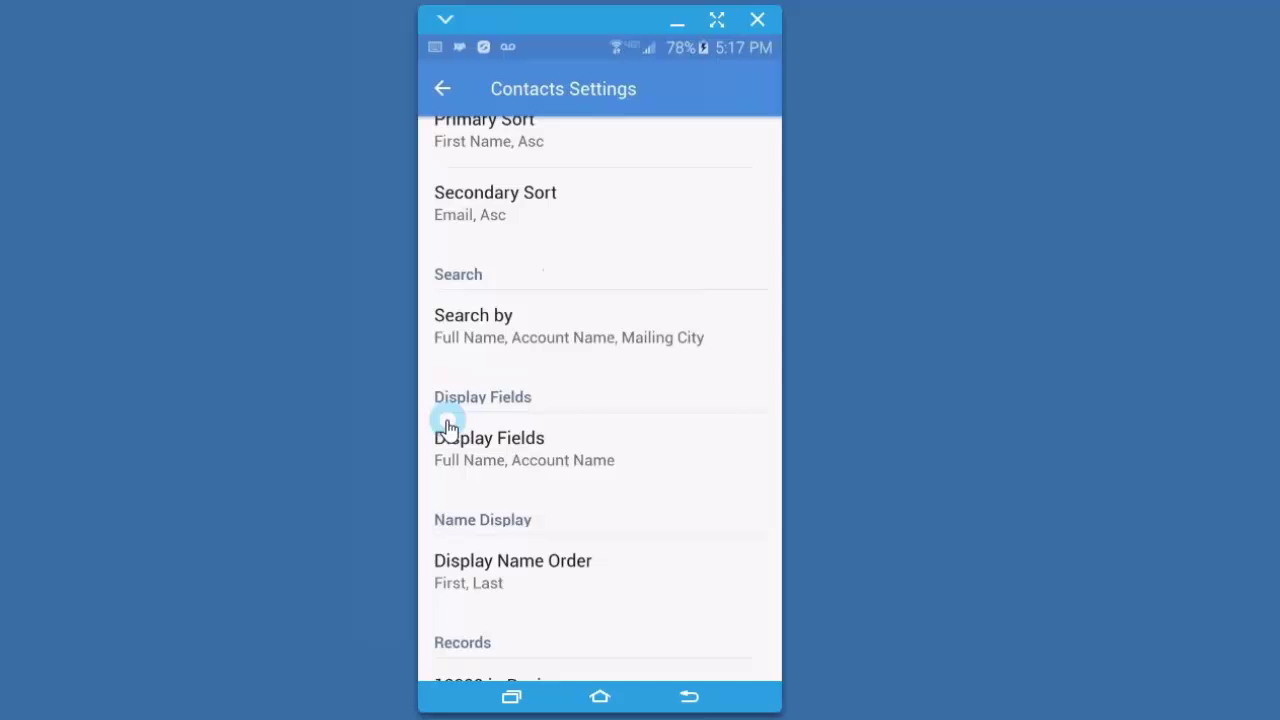
pyautogui.click(582, 465)
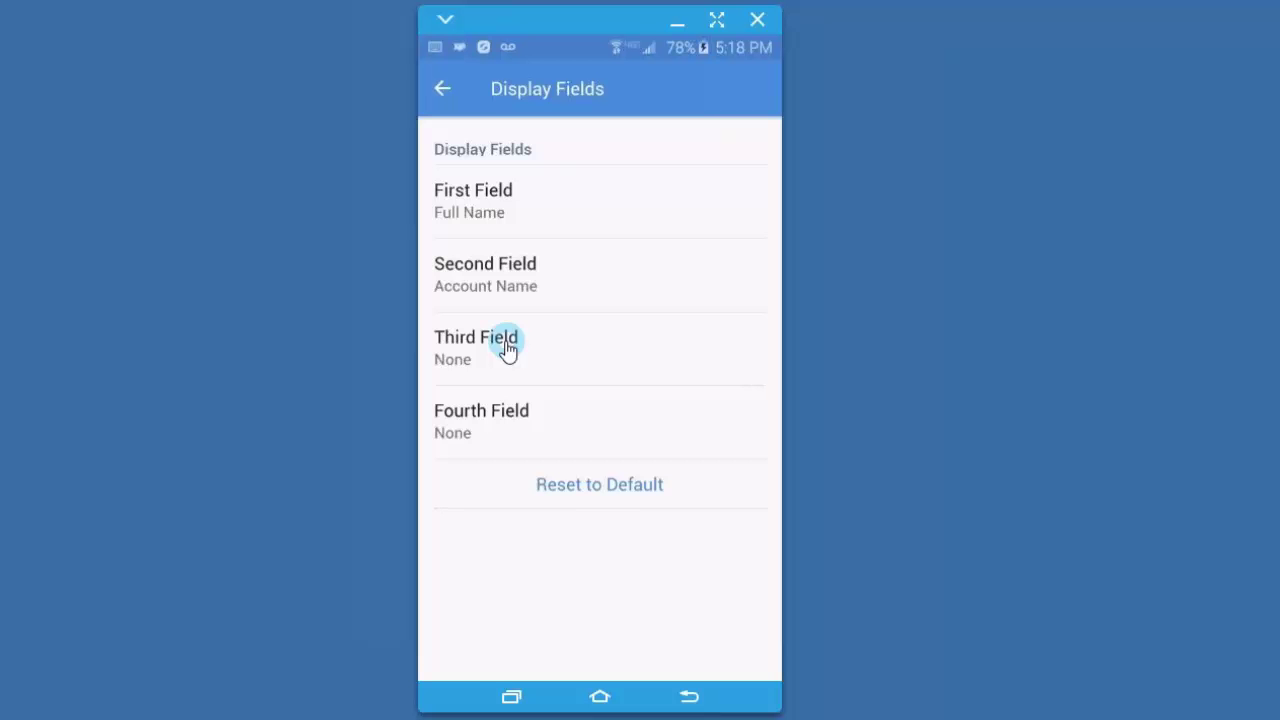
pyautogui.click(442, 89)
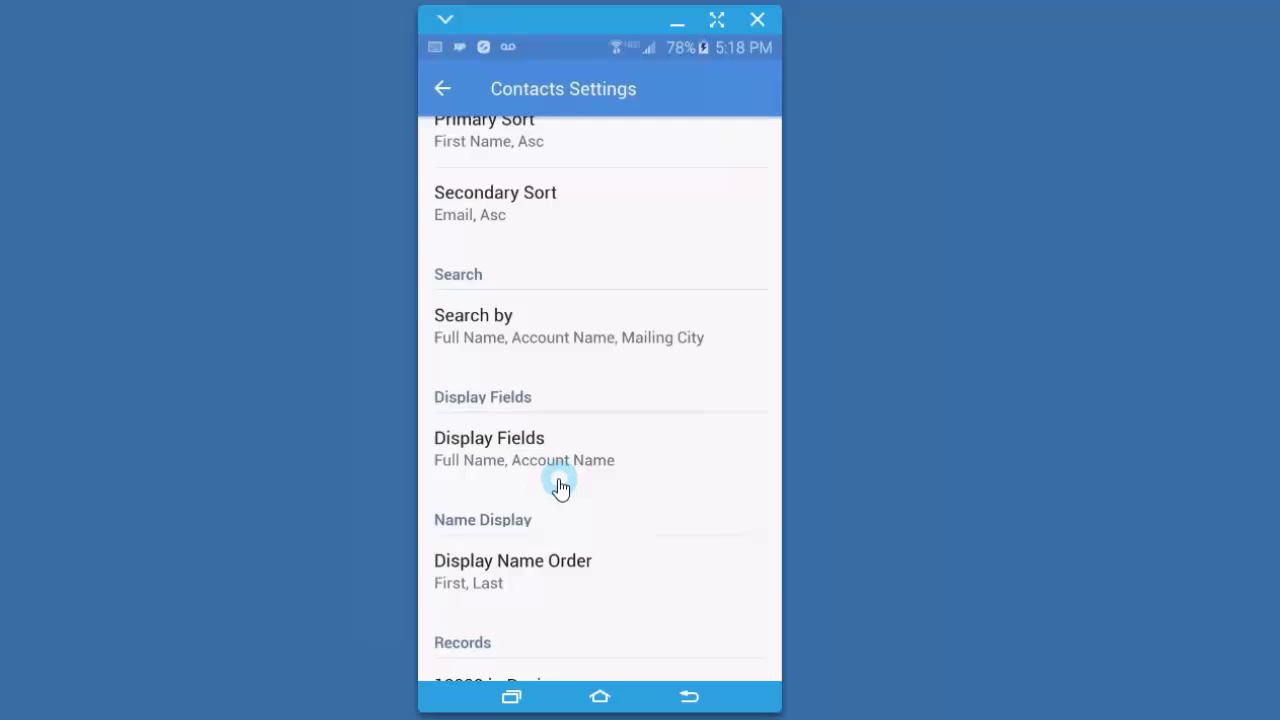
# Download more Contacts records to the device and return to the module selection.
pyautogui.scroll(-3, 563, 466)
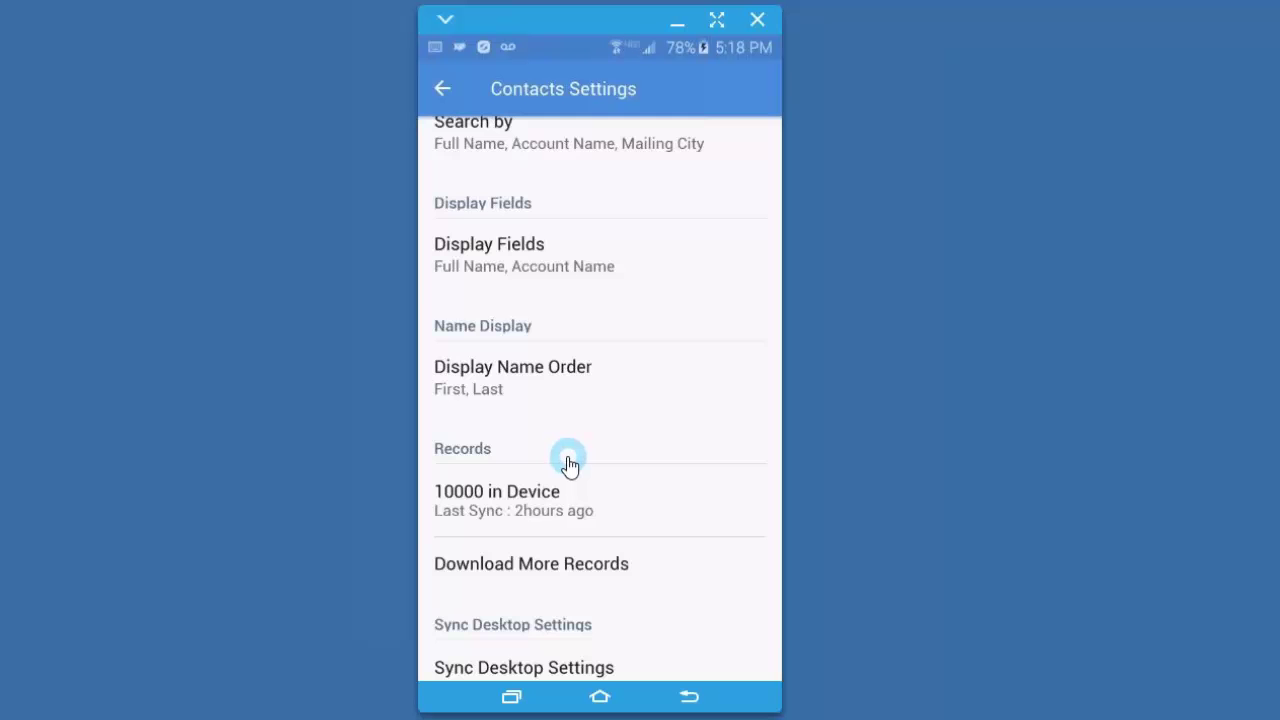
pyautogui.scroll(-1, 569, 463)
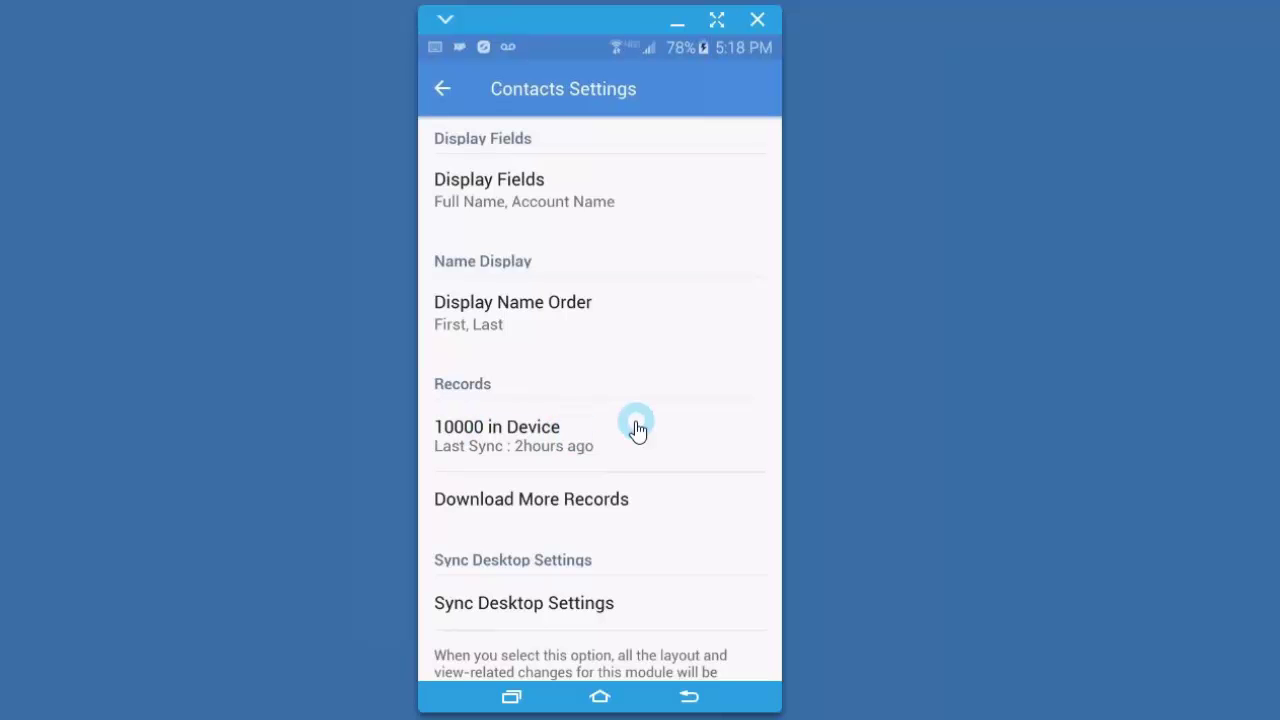
pyautogui.click(530, 502)
pyautogui.click(534, 428)
pyautogui.scroll(-1, 634, 483)
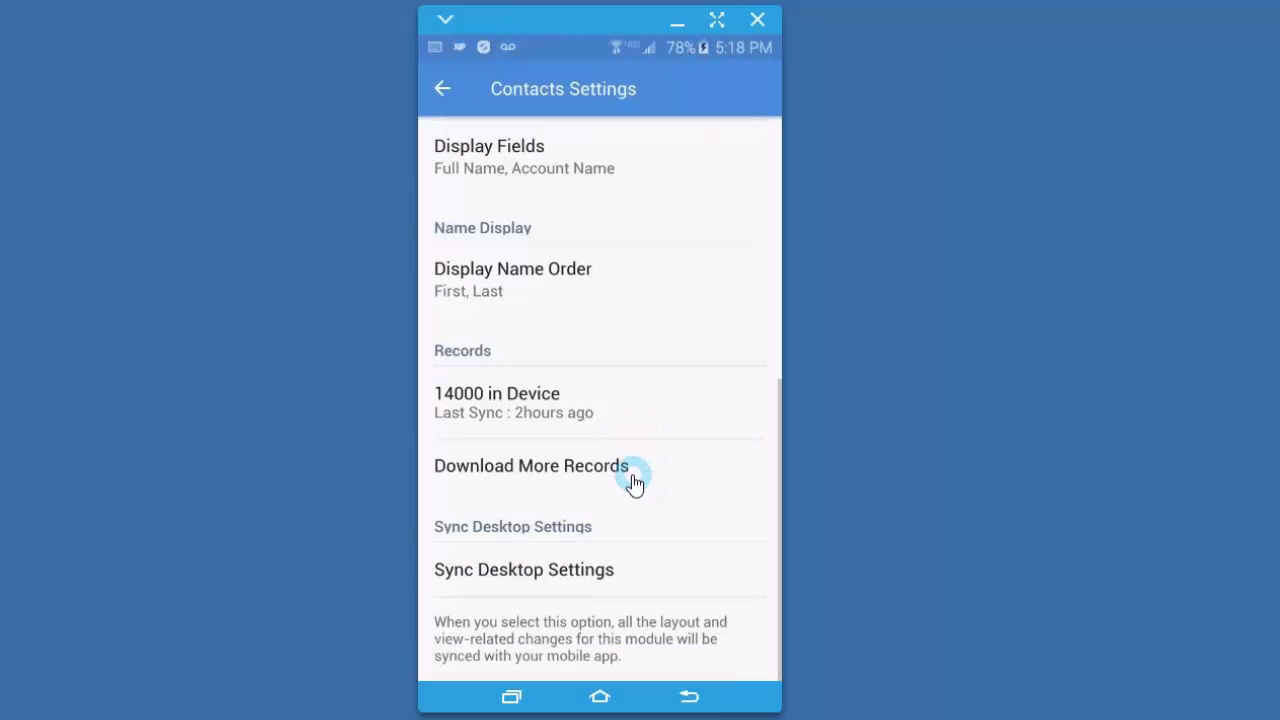
pyautogui.scroll(5, 629, 480)
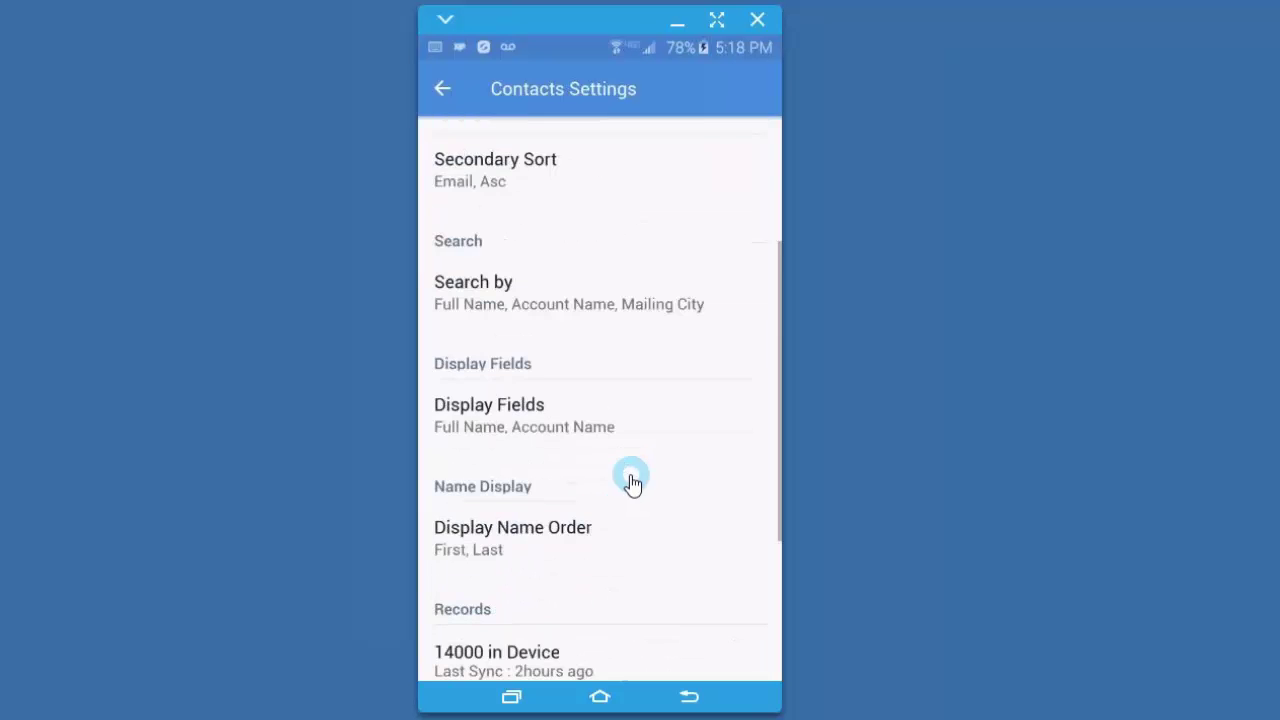
pyautogui.click(449, 93)
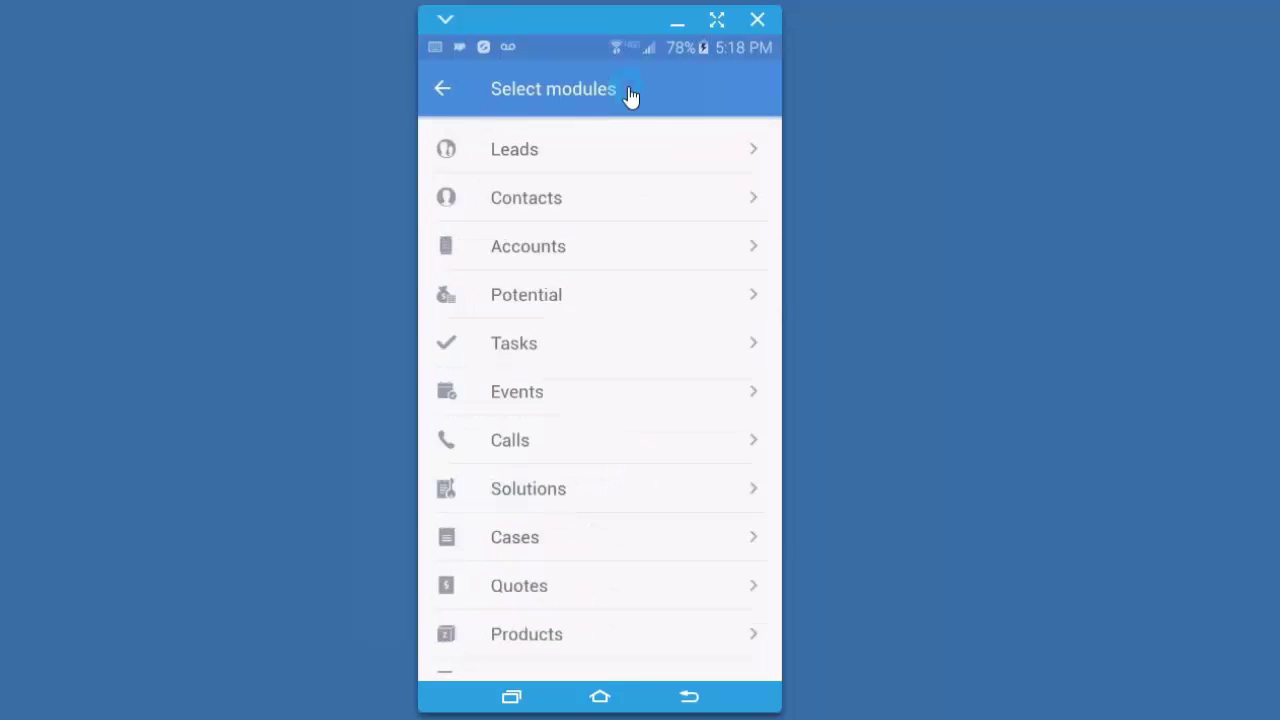
# Examine the Accounts and the Leads module settings, from grouping and sorting to downloaded records and desktop sync.
pyautogui.click(512, 254)
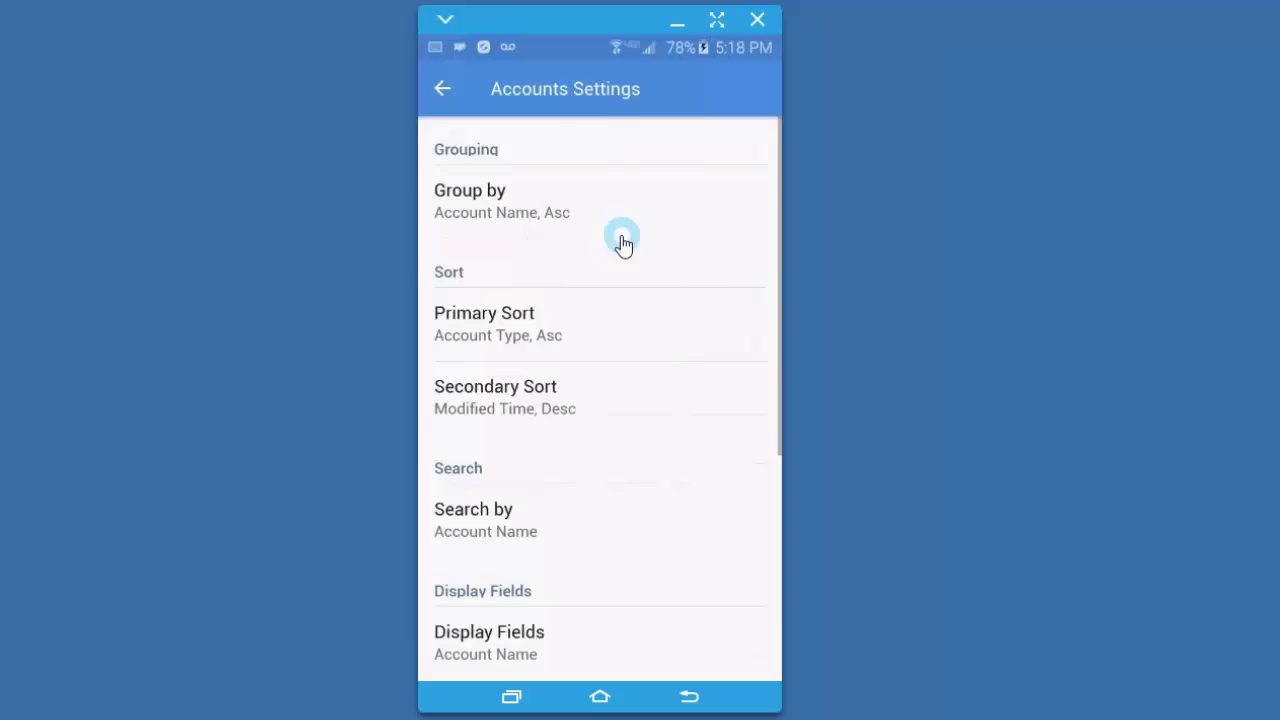
pyautogui.scroll(-5, 664, 398)
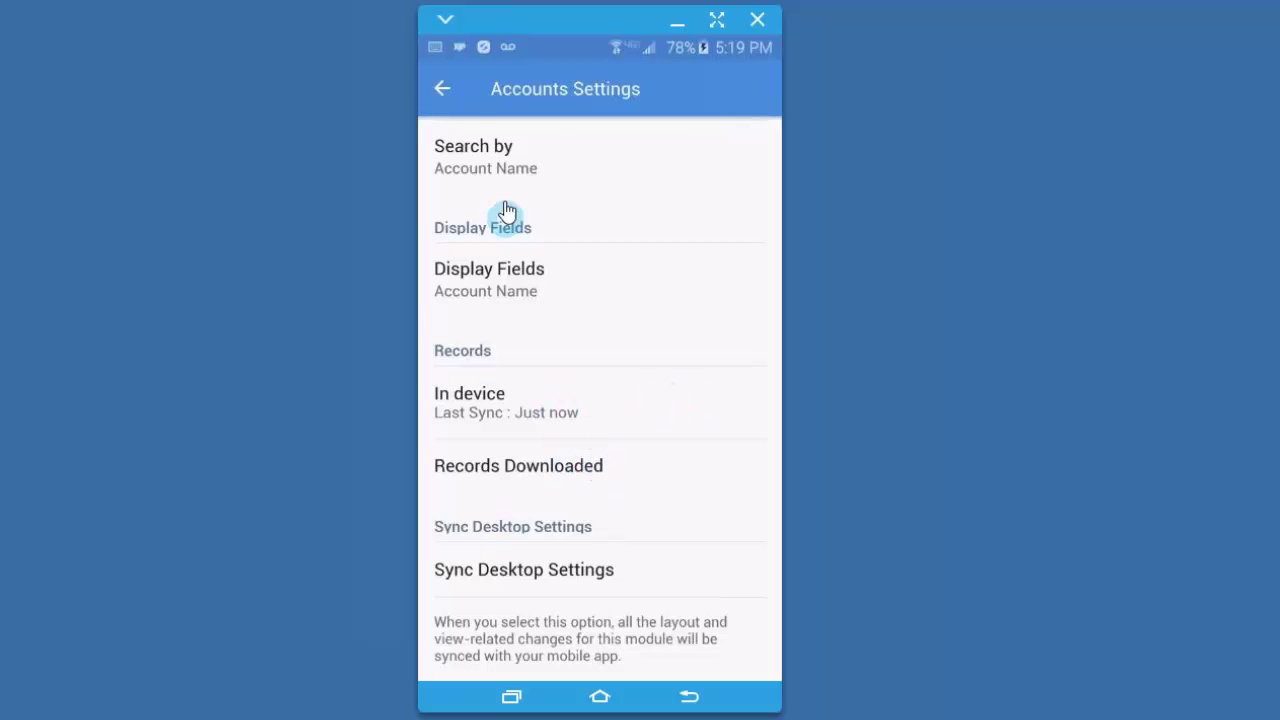
pyautogui.click(443, 92)
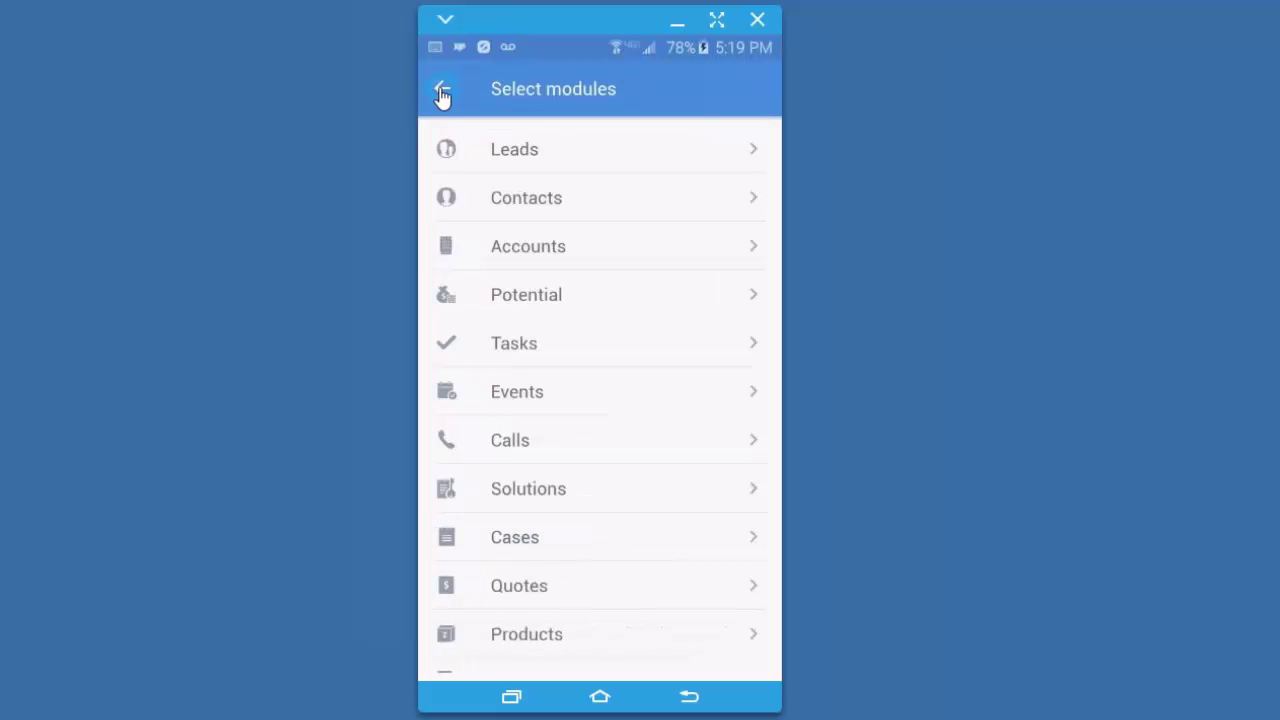
pyautogui.click(620, 165)
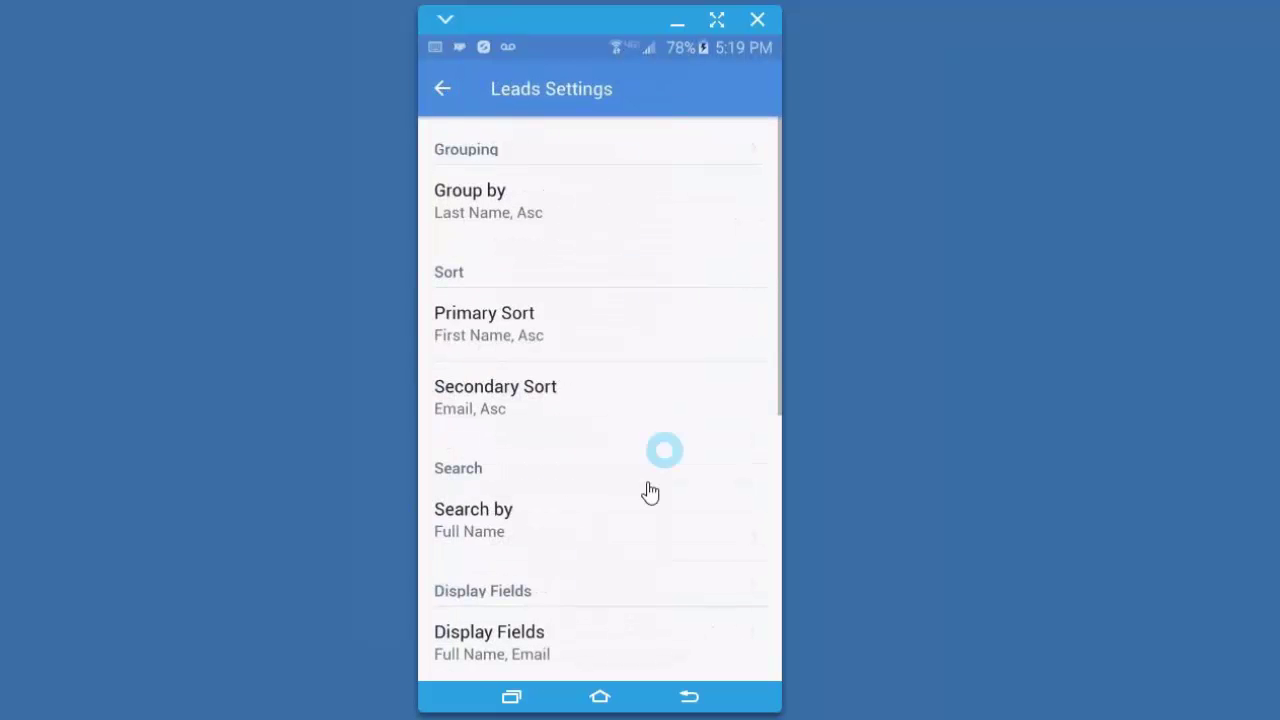
pyautogui.scroll(-5, 617, 466)
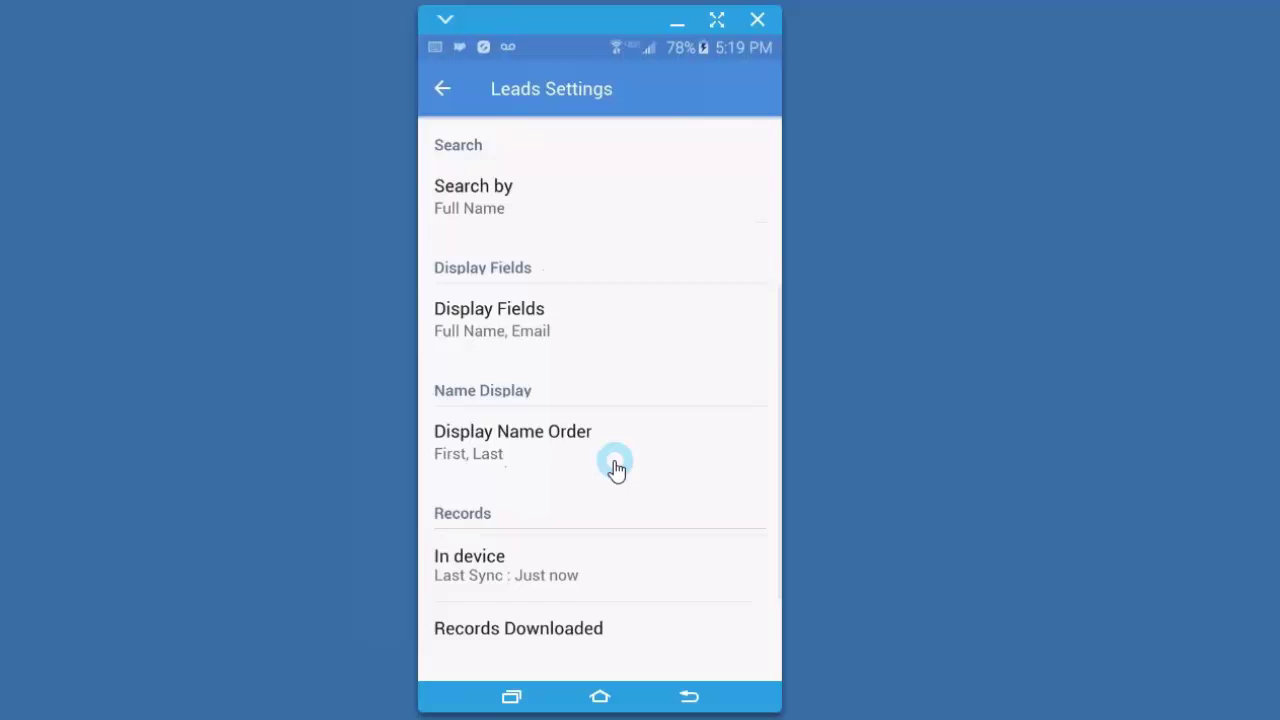
pyautogui.scroll(-1, 617, 466)
pyautogui.scroll(-2, 616, 468)
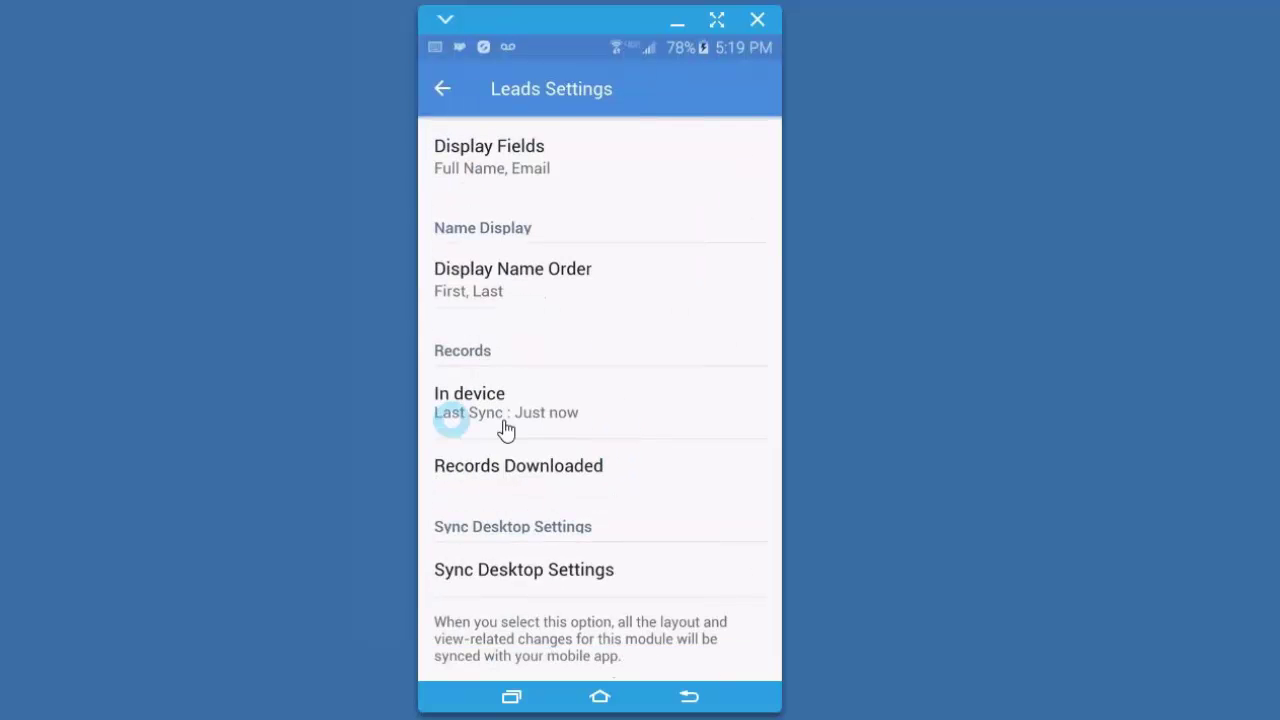
pyautogui.click(443, 89)
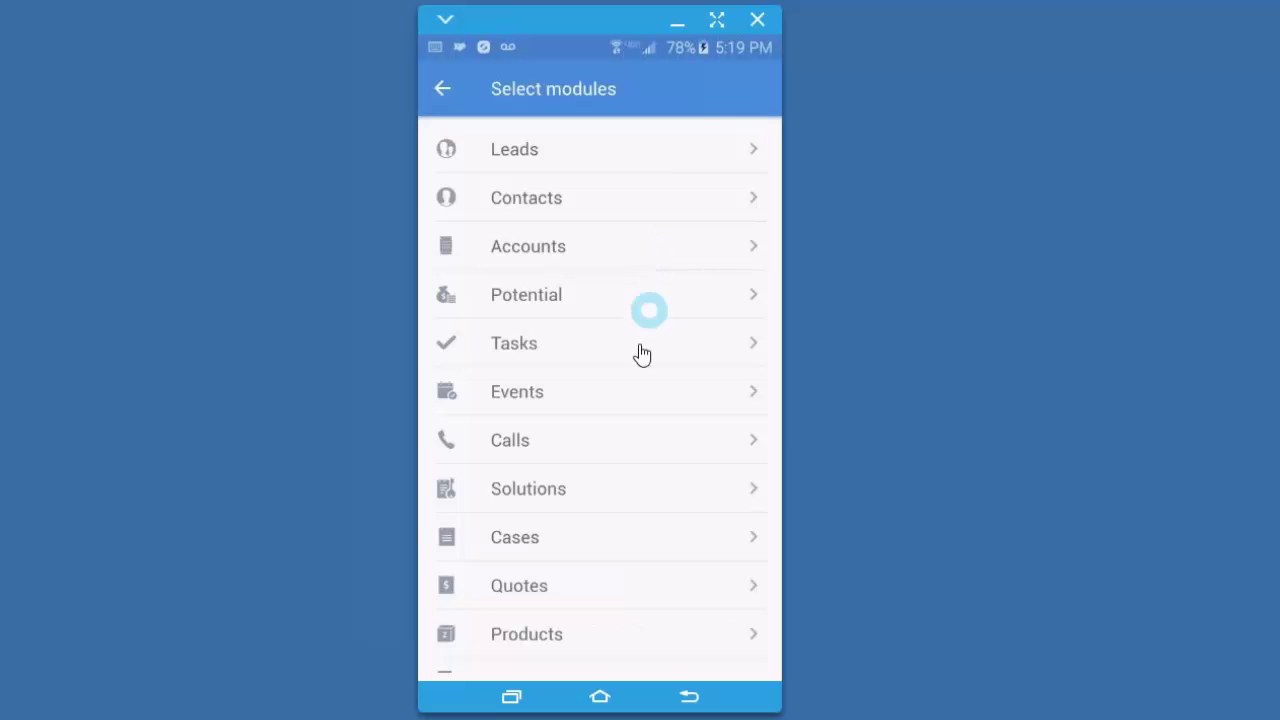
# Look through the complete list of modules that have their own settings.
pyautogui.scroll(-4, 638, 400)
pyautogui.scroll(-2, 640, 434)
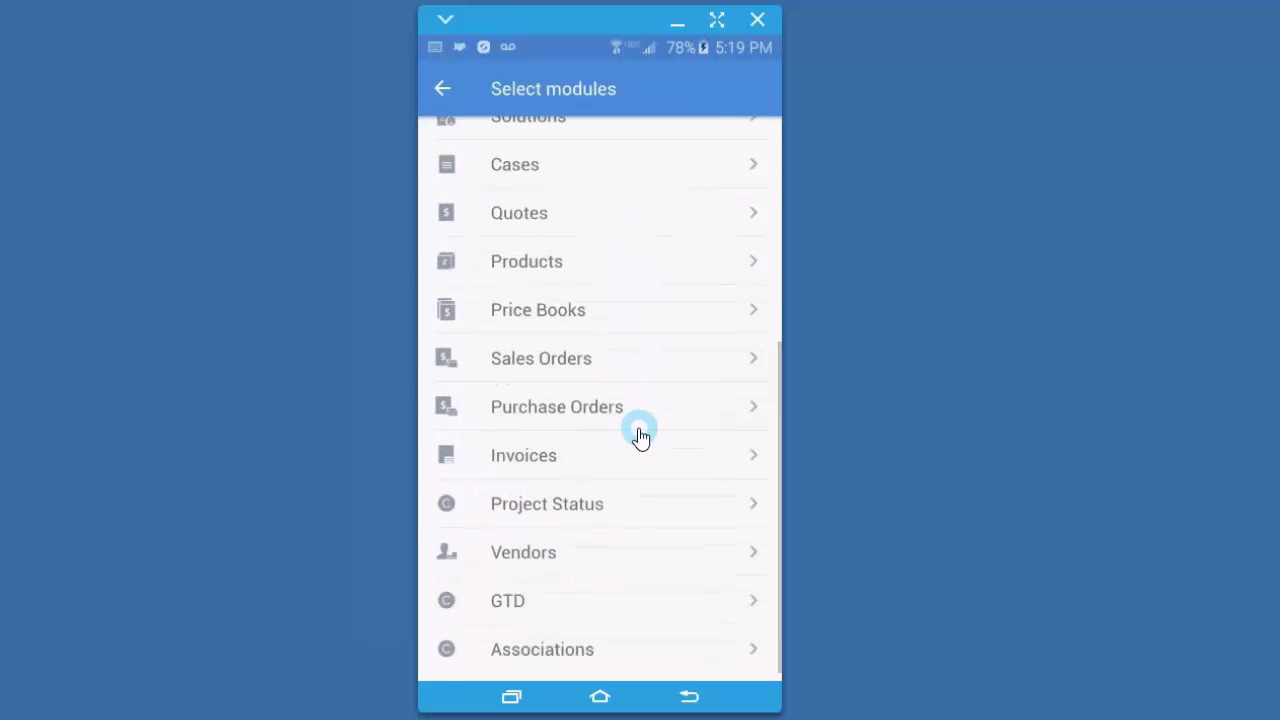
pyautogui.scroll(5, 638, 432)
pyautogui.scroll(1, 638, 432)
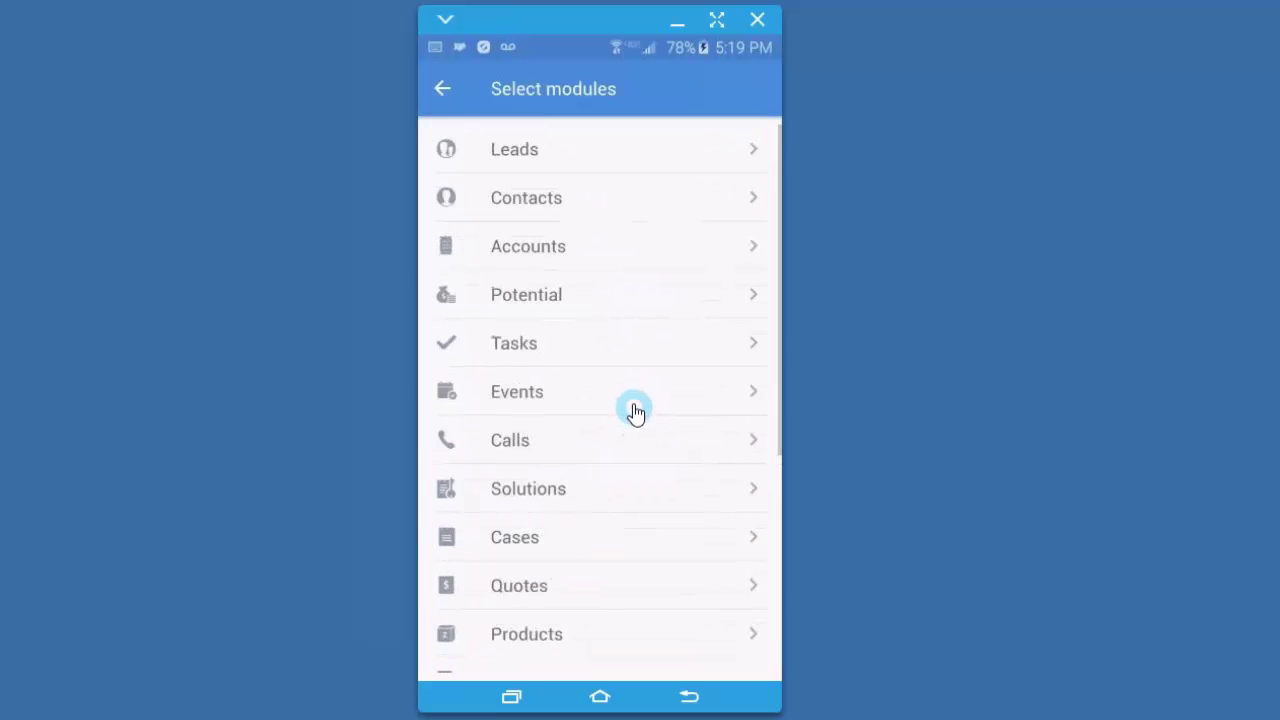
# Leave the module and general settings, and open the Contacts list.
pyautogui.click(443, 92)
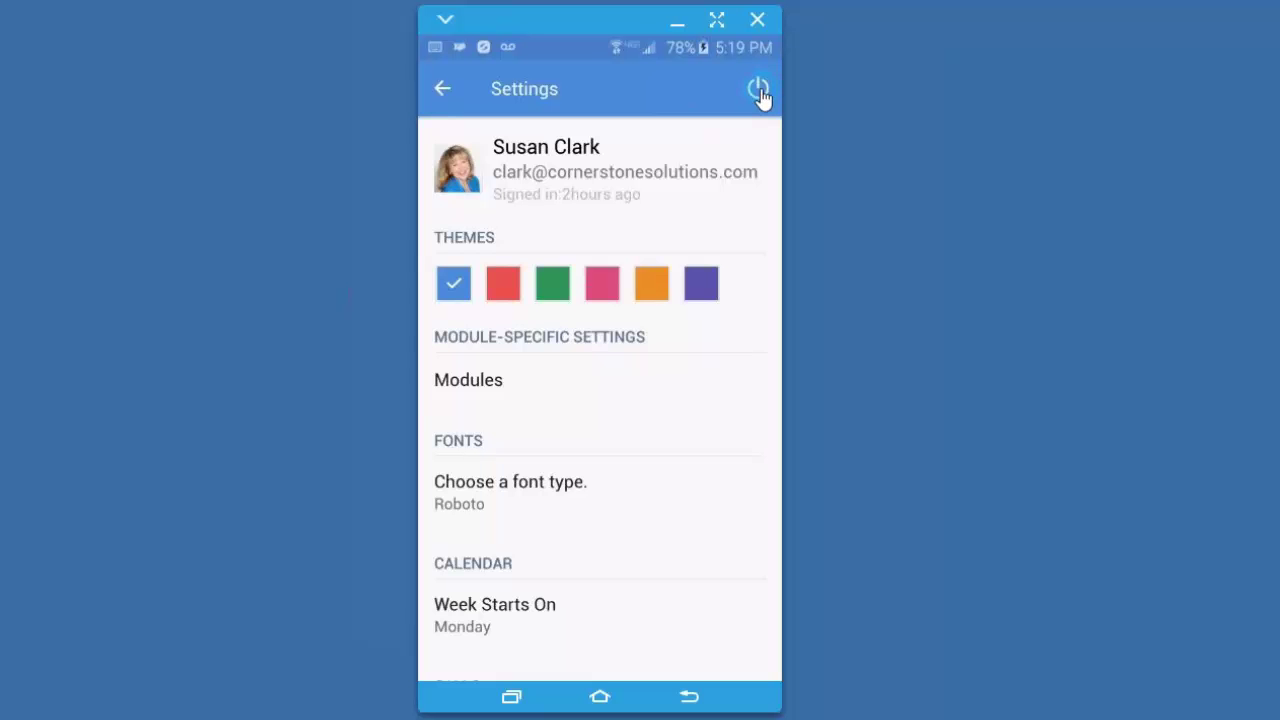
pyautogui.click(449, 91)
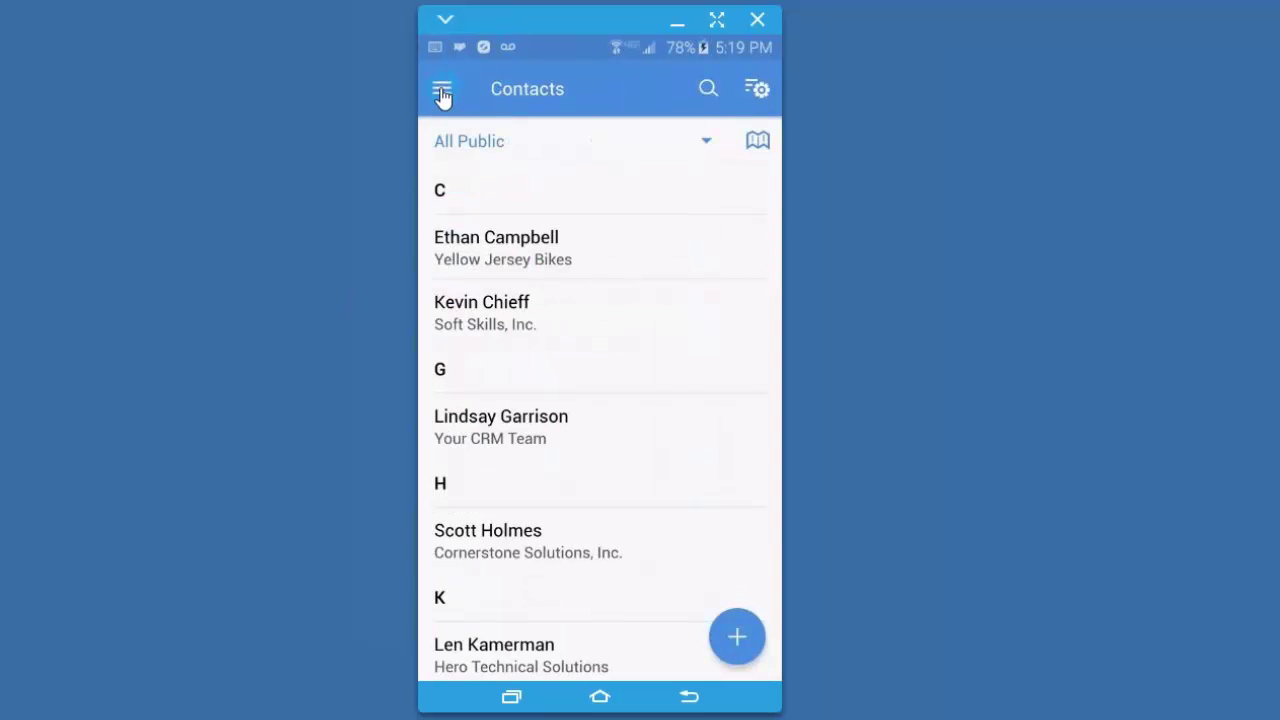
pyautogui.click(442, 92)
pyautogui.click(502, 250)
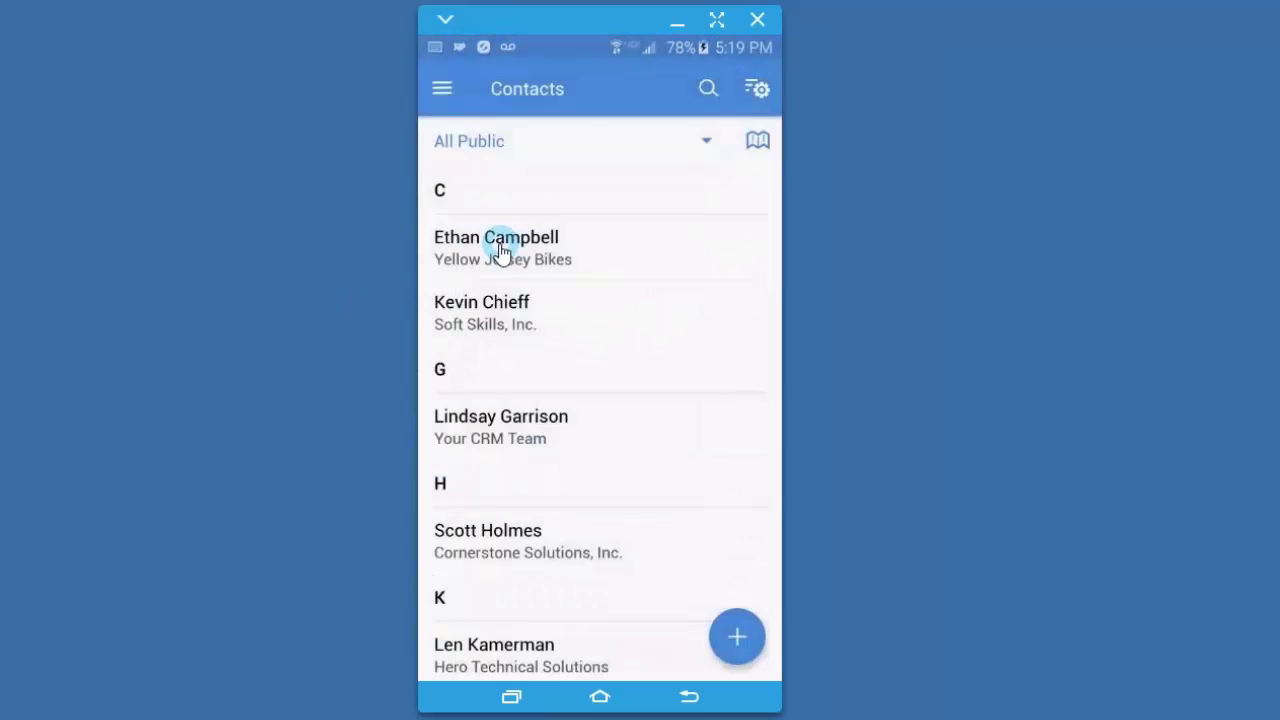